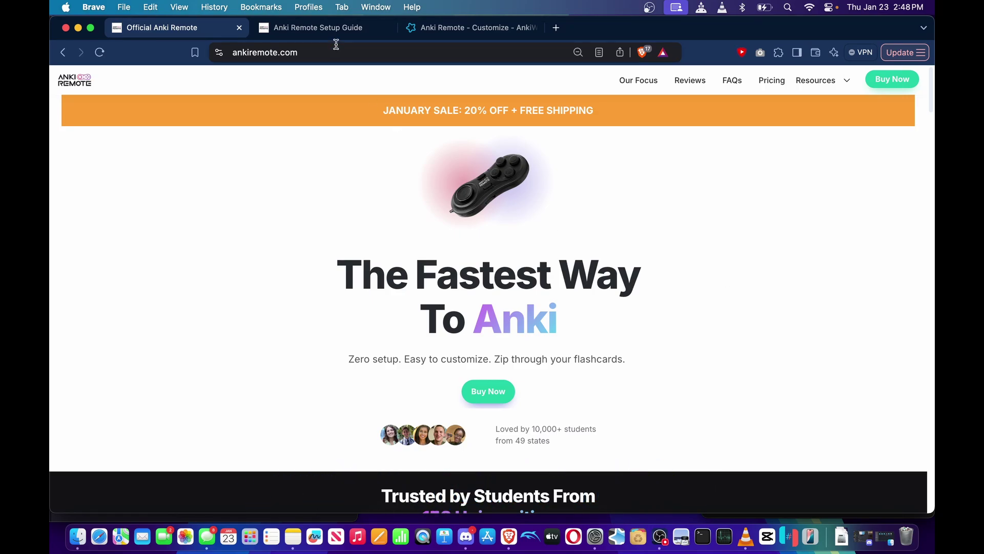
Switch to the Anki Remote Setup Guide tab and scroll through it to the Bluetooth pairing section.
left_click(318, 27)
scroll(543, 236, "up", 15)
scroll(544, 236, "down", 1)
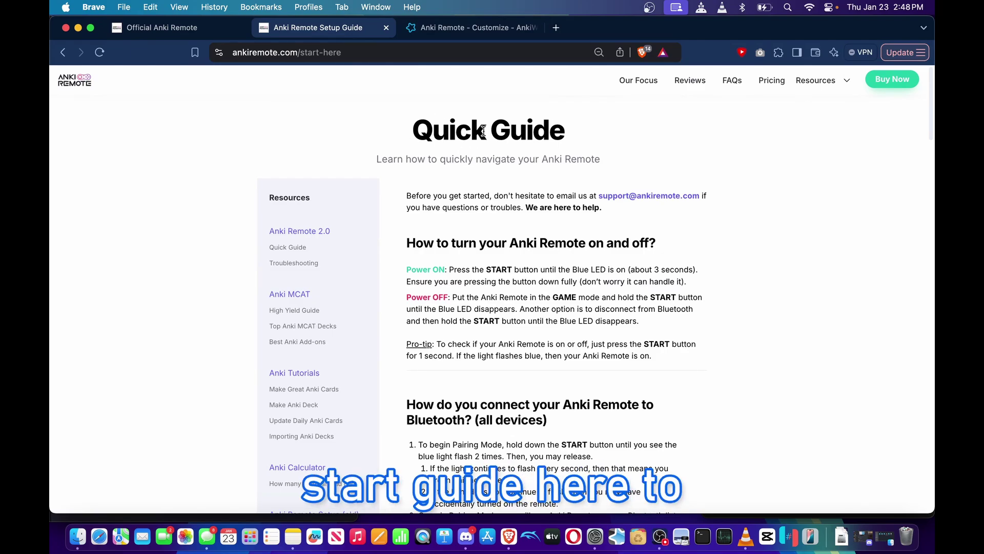
scroll(556, 275, "down", 5)
scroll(556, 275, "down", 7)
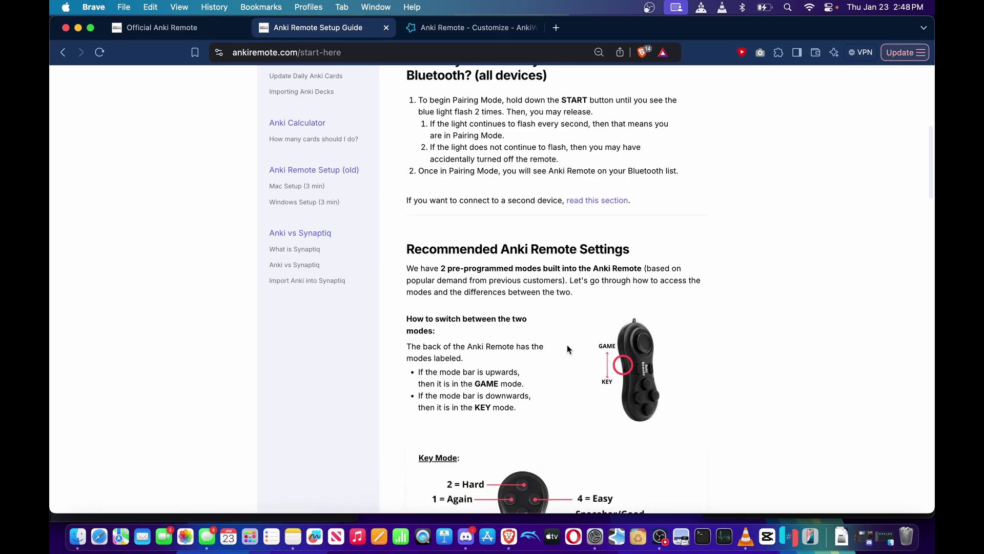
scroll(567, 344, "down", 2)
scroll(595, 384, "down", 10)
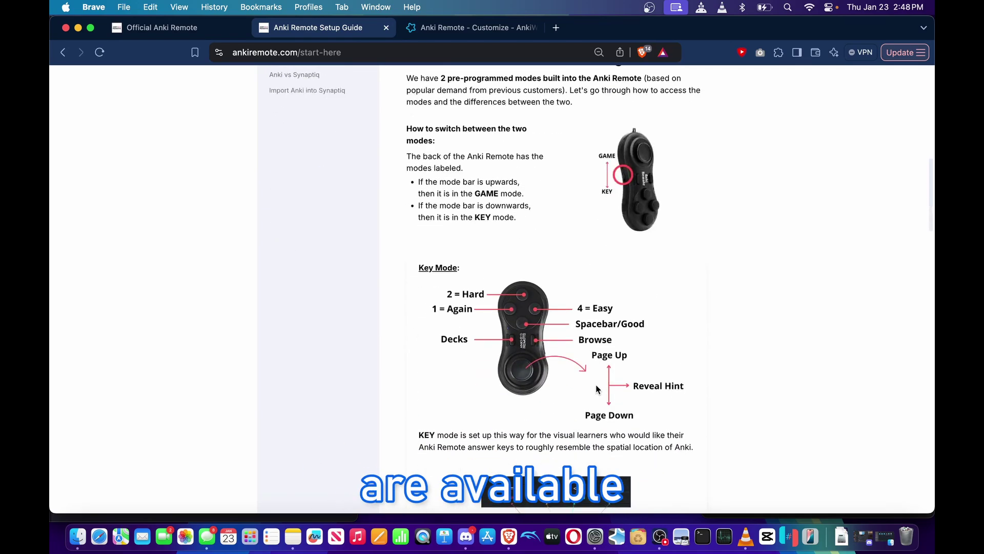
scroll(595, 384, "up", 4)
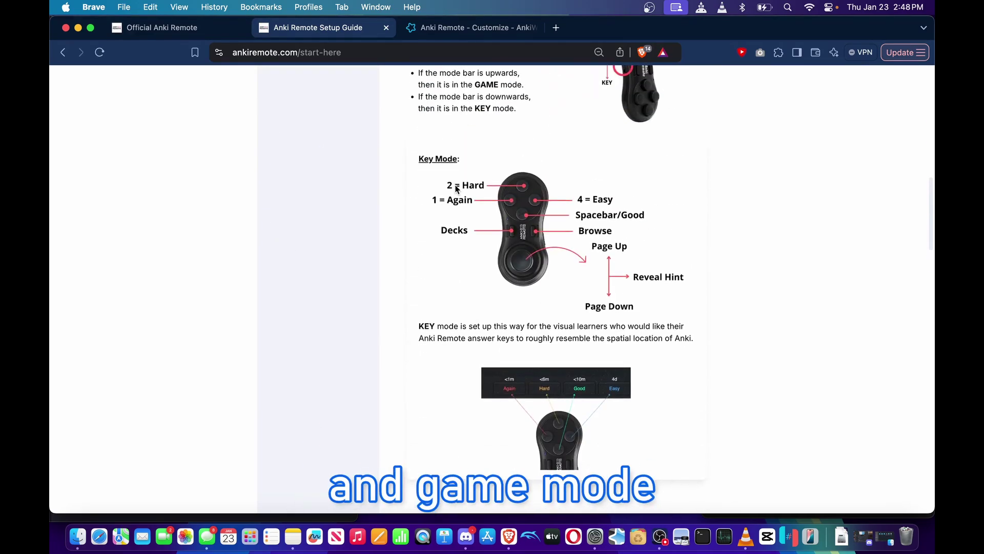
scroll(564, 357, "down", 6)
scroll(563, 357, "up", 10)
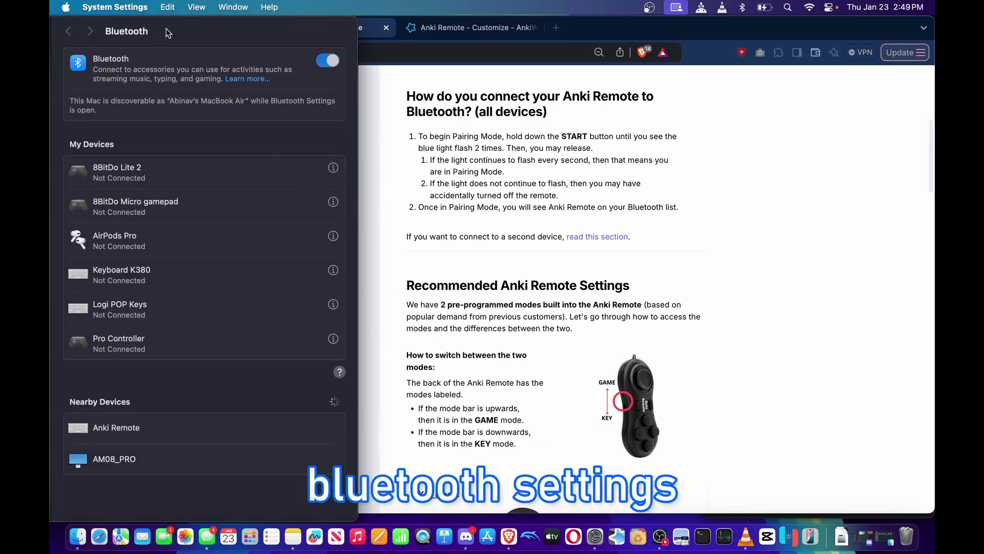
Connect Anki Remote from Nearby Devices, close System Settings, and scroll the guide to Key Mode.
mouse_move(131, 424)
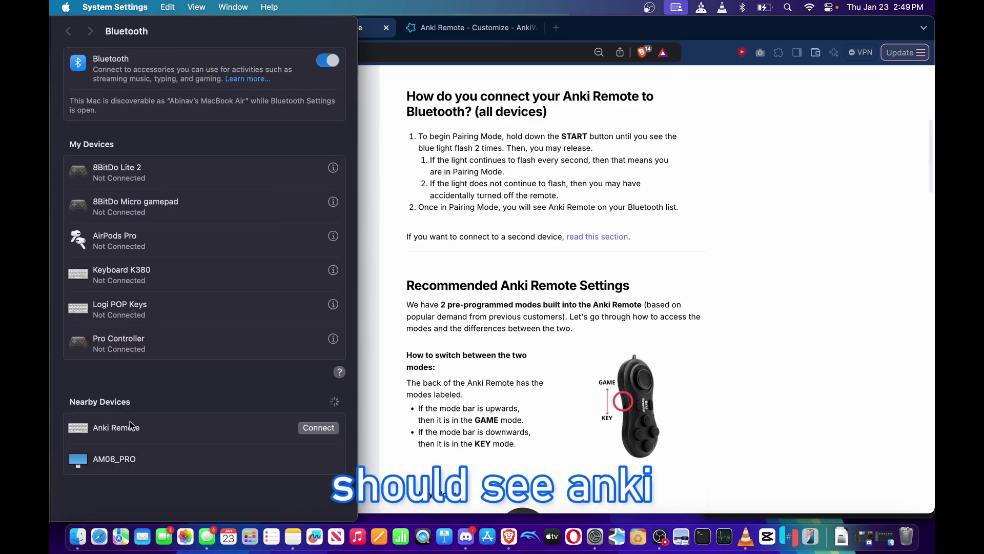
left_click(318, 428)
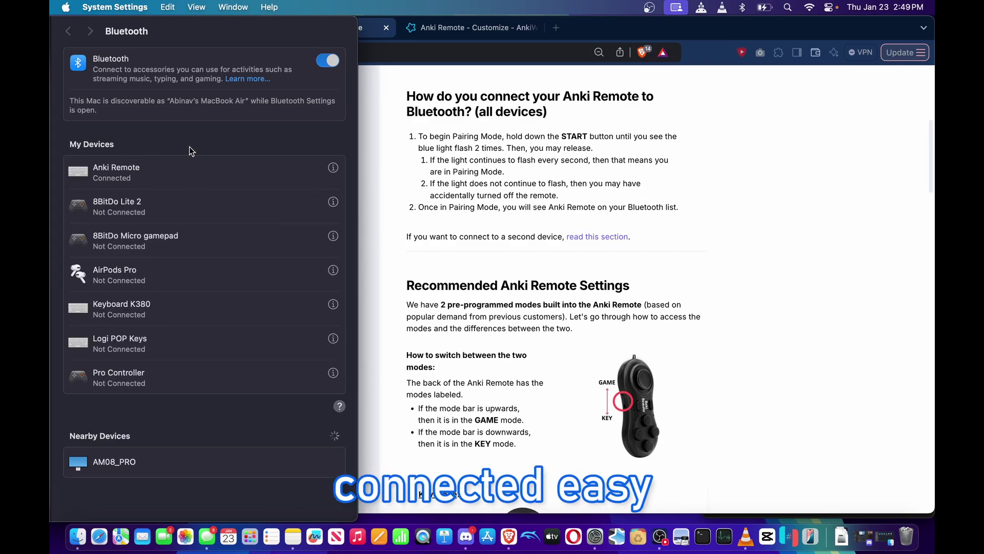
mouse_move(200, 169)
key("super+q")
scroll(500, 454, "down", 7)
scroll(499, 454, "down", 1)
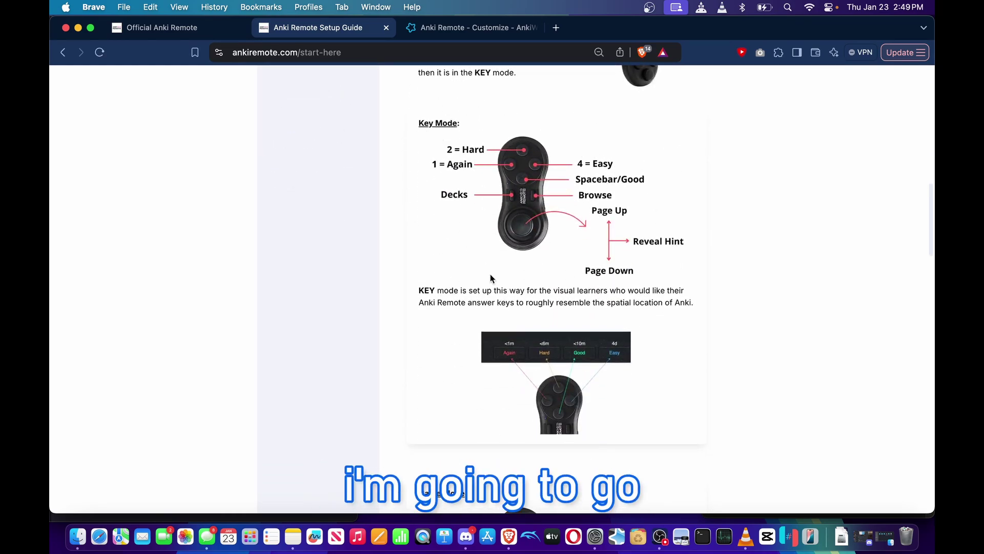
Bring Anki to the front briefly, then return to the setup guide in Brave.
left_click(613, 546)
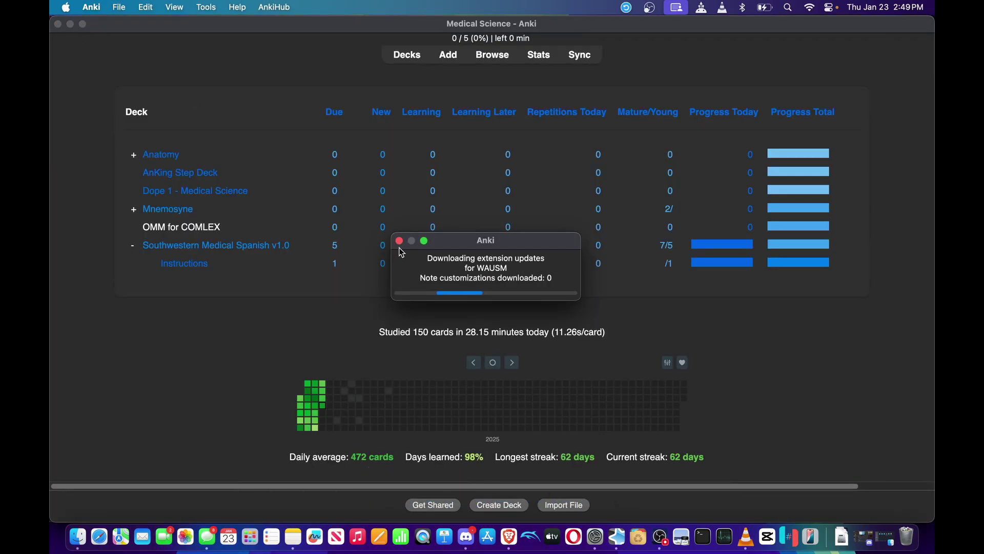
key("super+Tab")
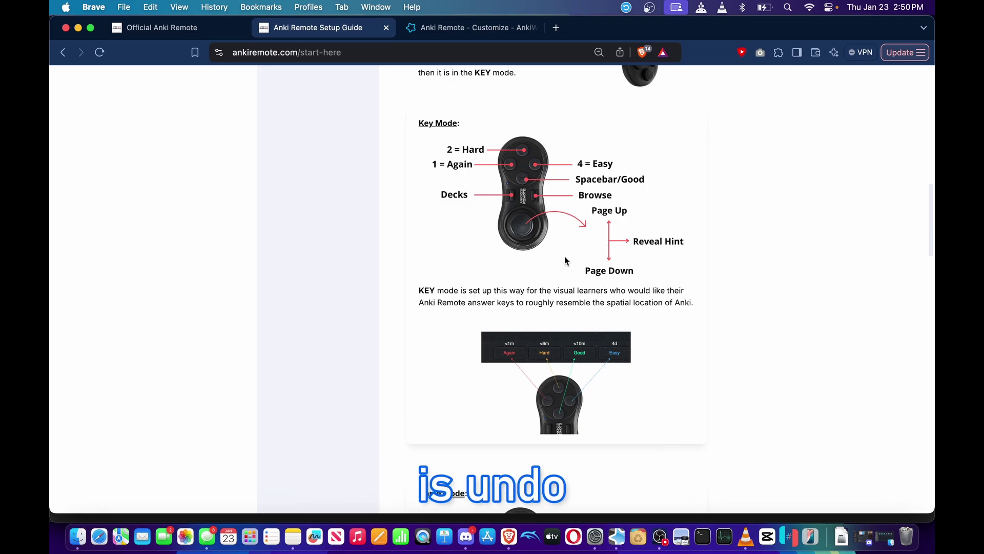
Open the Anki Remote - Customize page, then in Anki dismiss the add-on update prompt and return to Decks.
left_click(447, 20)
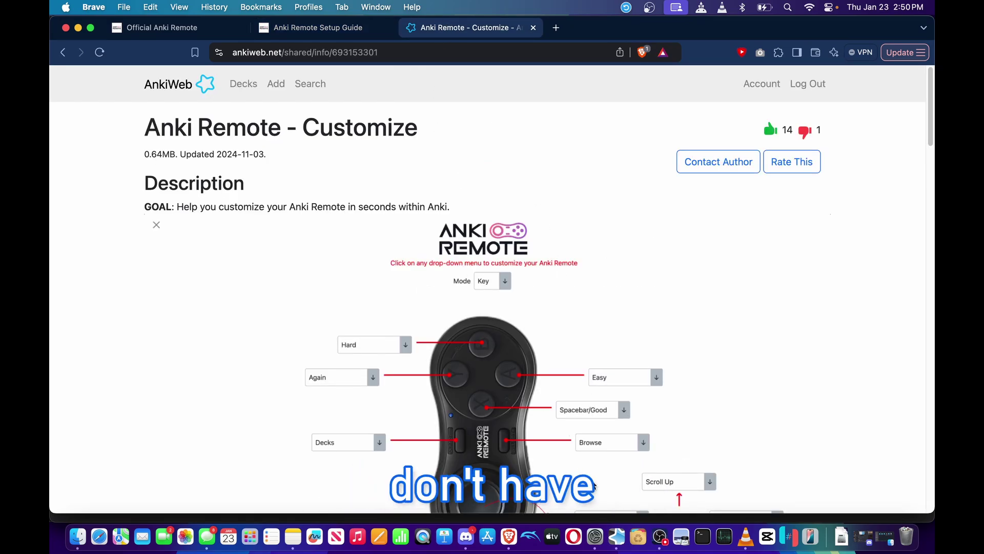
left_click(617, 536)
left_click(530, 342)
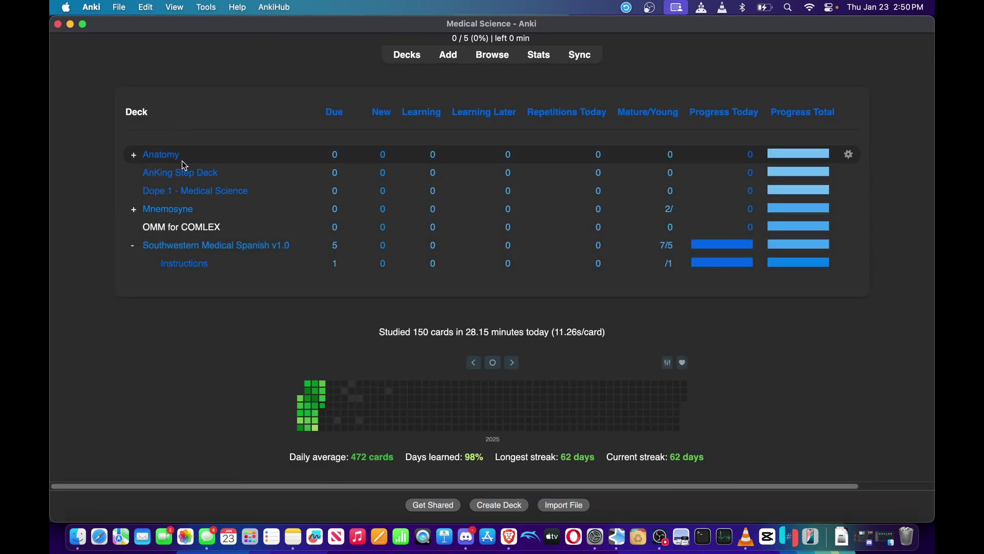
left_click(199, 192)
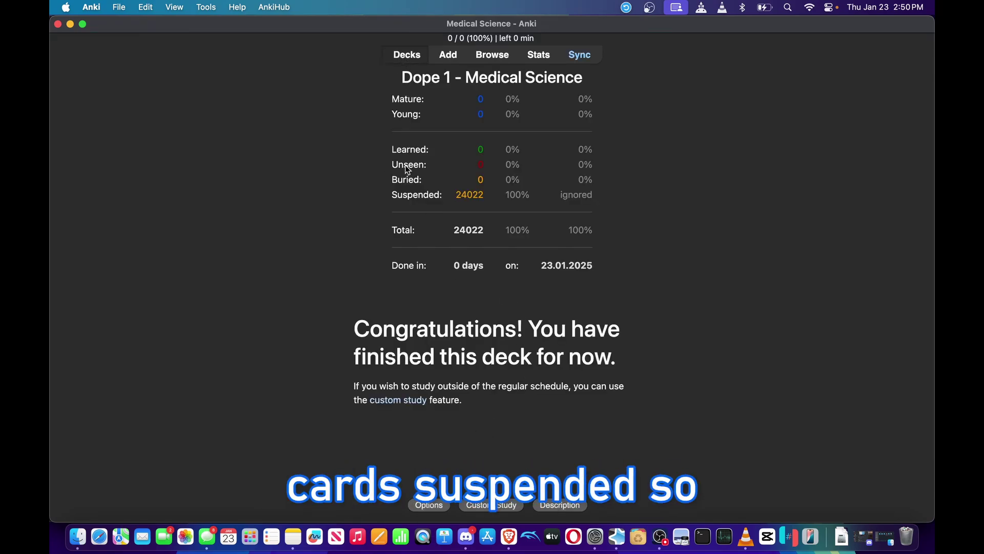
key("d")
Start studying Southwestern Medical Spanish v1.0 and move past the instructions card.
left_click(189, 245)
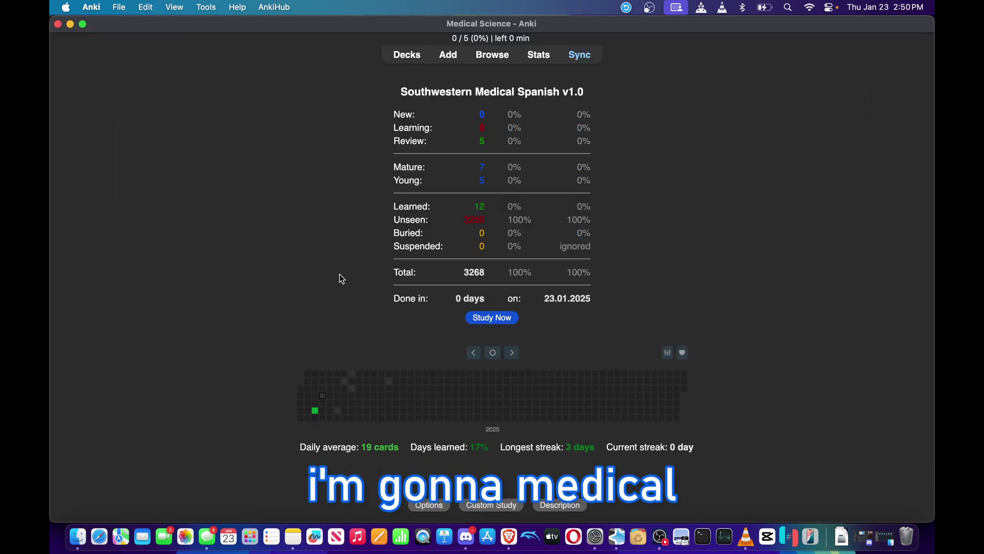
left_click(502, 320)
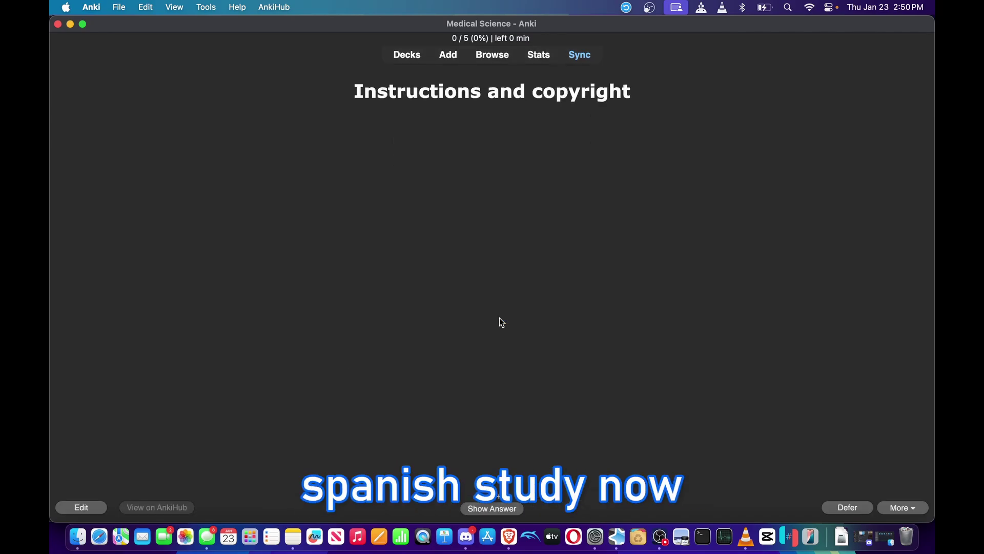
key("XF86AudioMute")
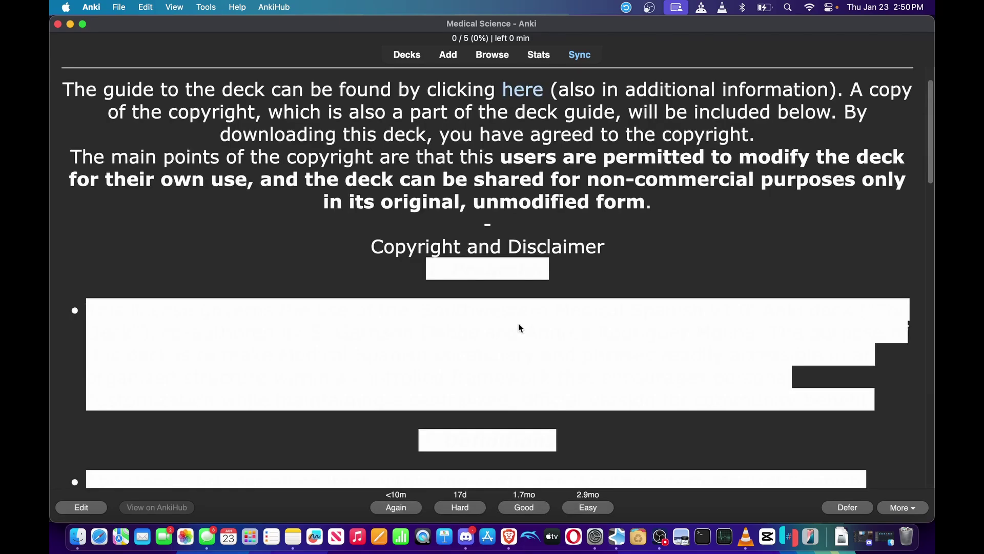
scroll(519, 323, "down", 15)
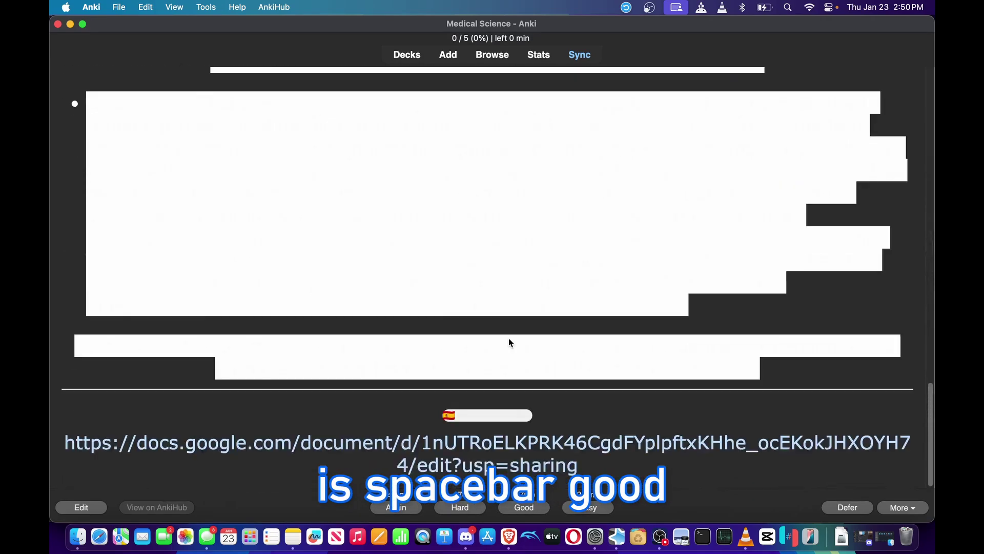
key("space")
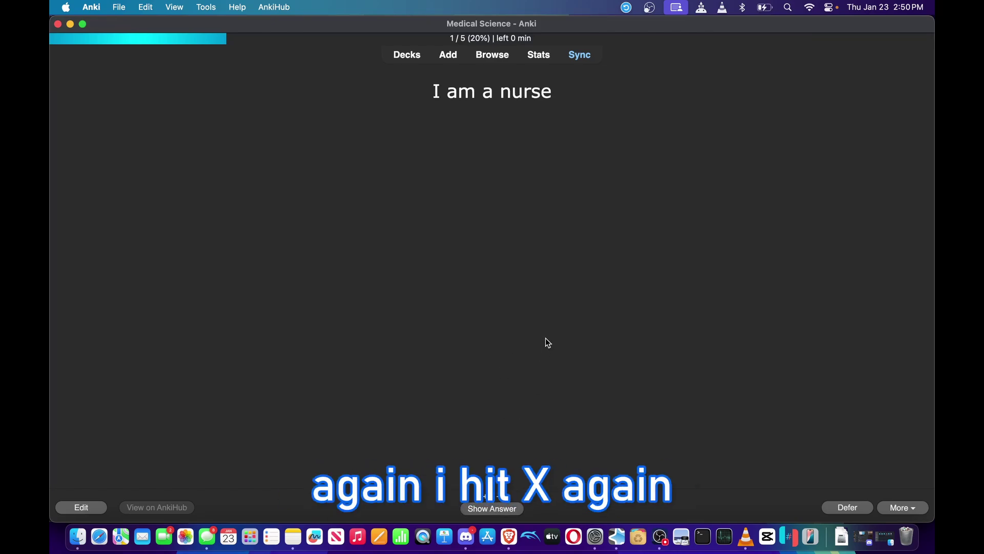
Review the nurse, interpreter, Please sit down and Hello! Goodbye! cards, rating them 2, 4, 3 and 1.
key("space")
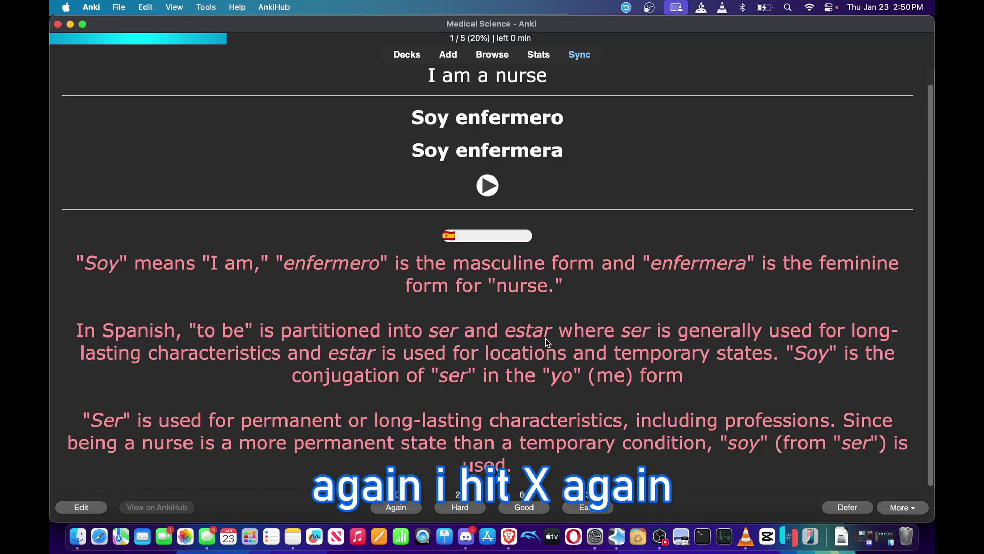
key("2")
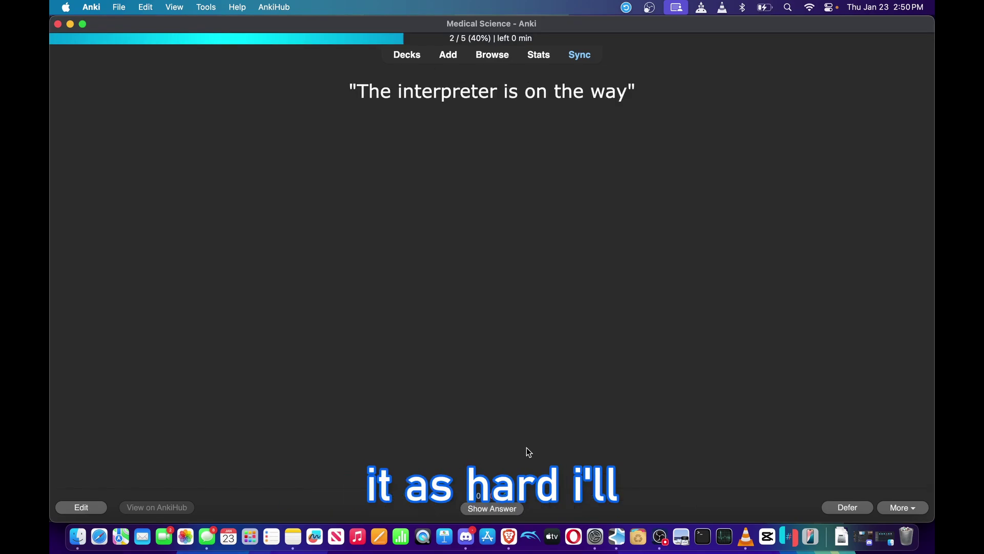
key("space")
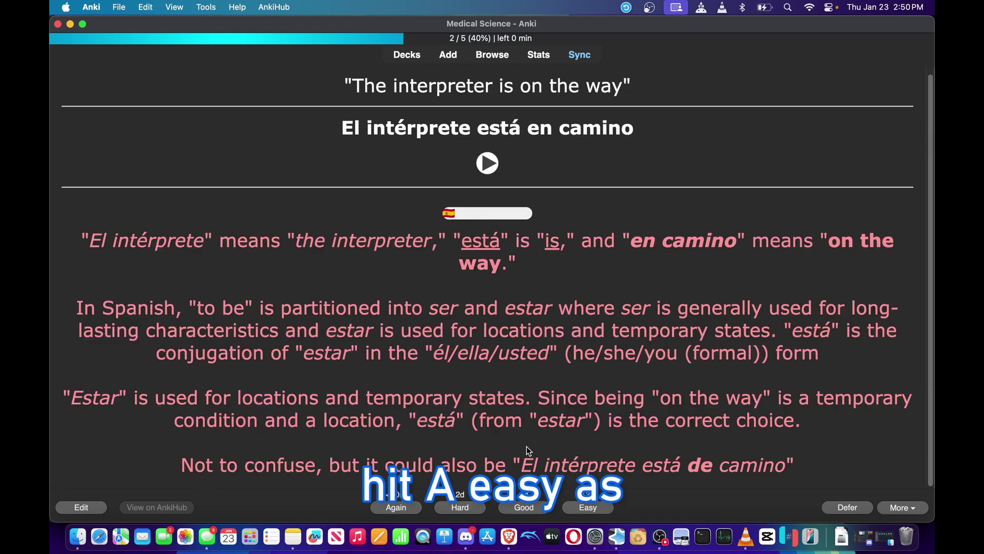
key("4")
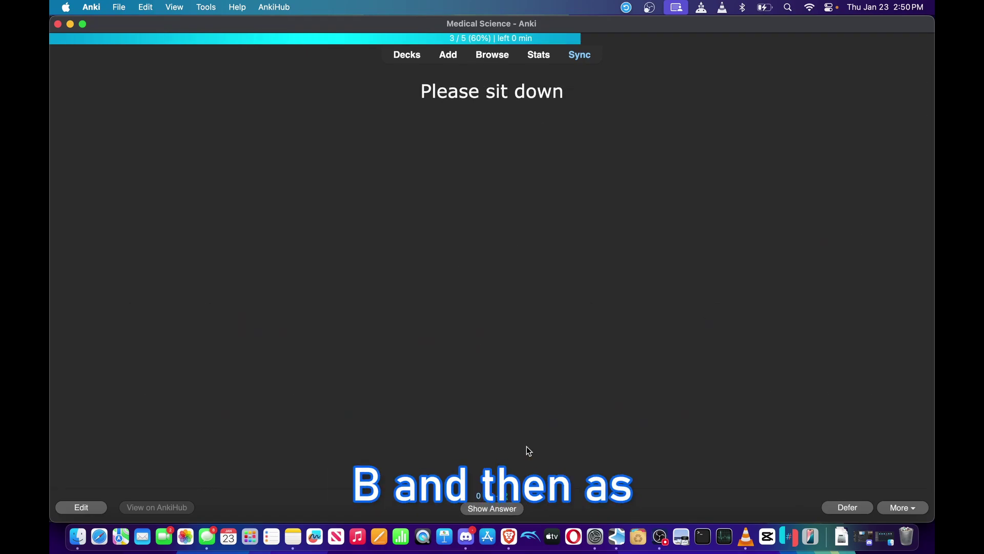
key("space")
key("3")
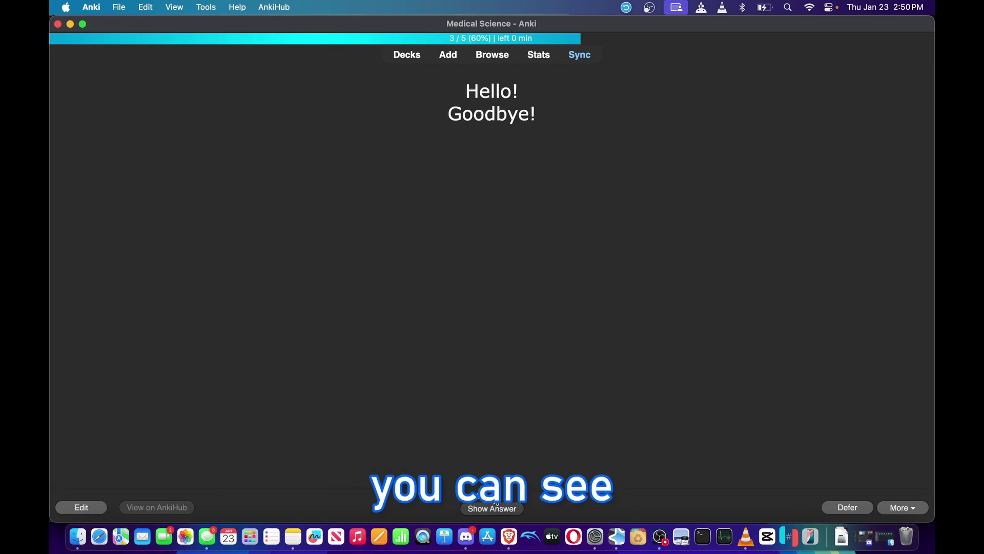
key("space")
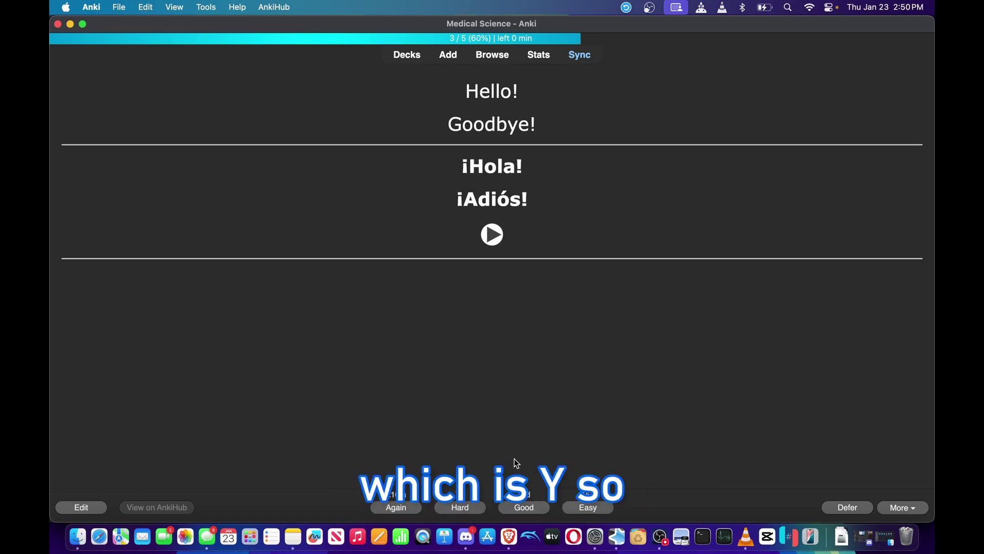
key("1")
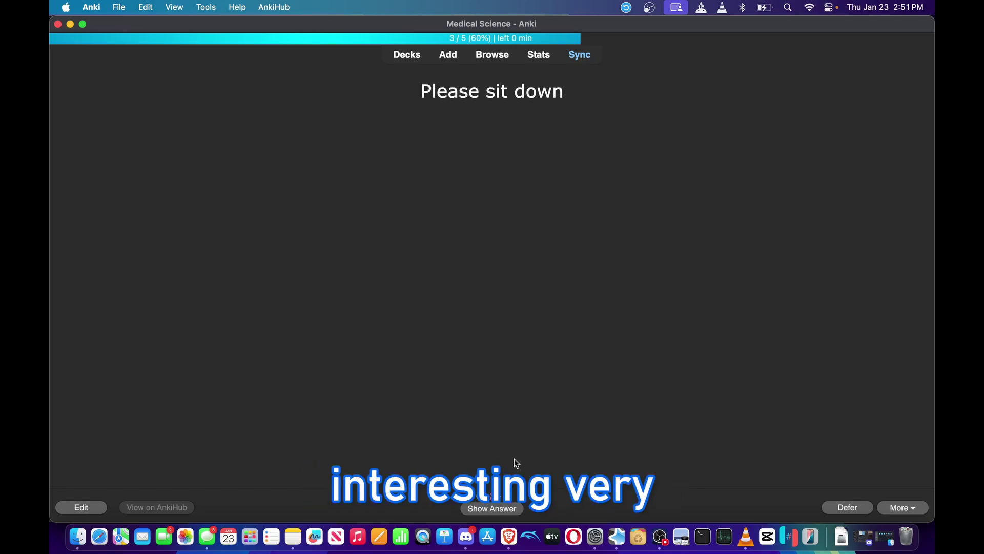
Return to Decks, restart the Southwestern Medical Spanish v1.0 session and finish its remaining card.
key("d")
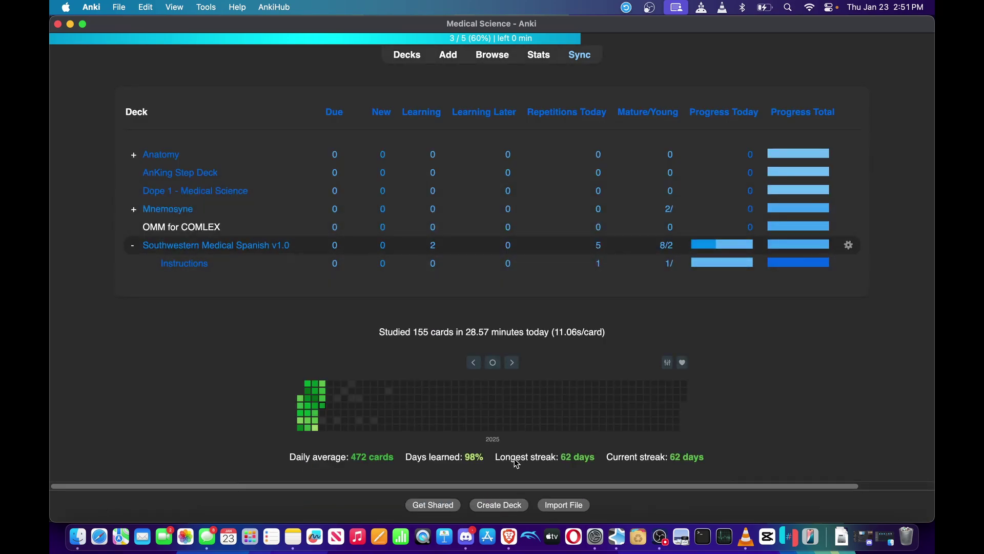
left_click(258, 246)
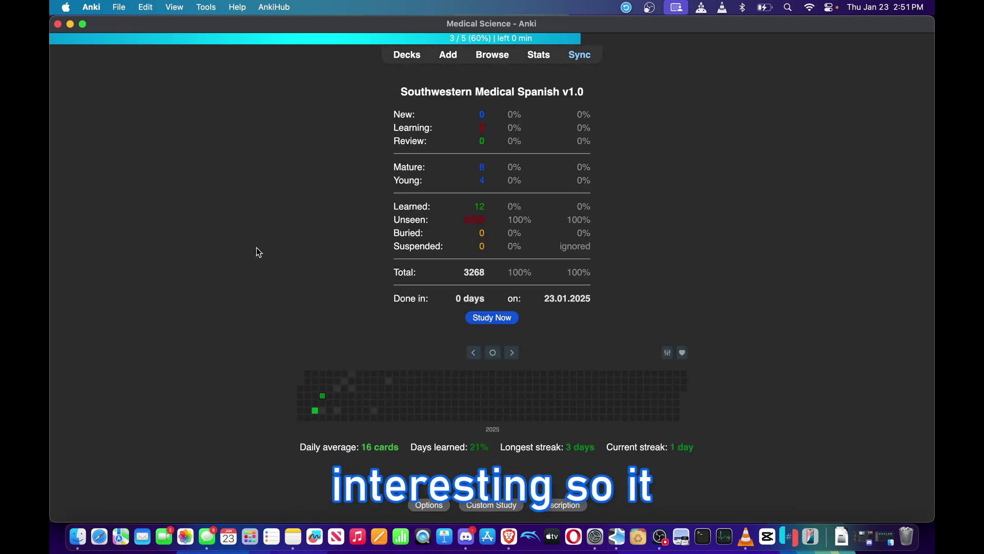
left_click(509, 317)
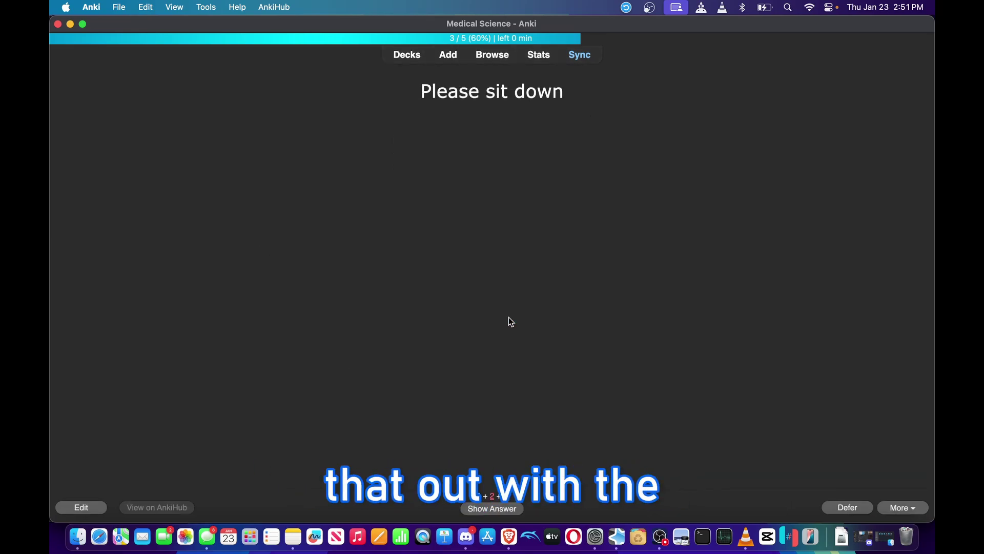
key("space")
key("space")
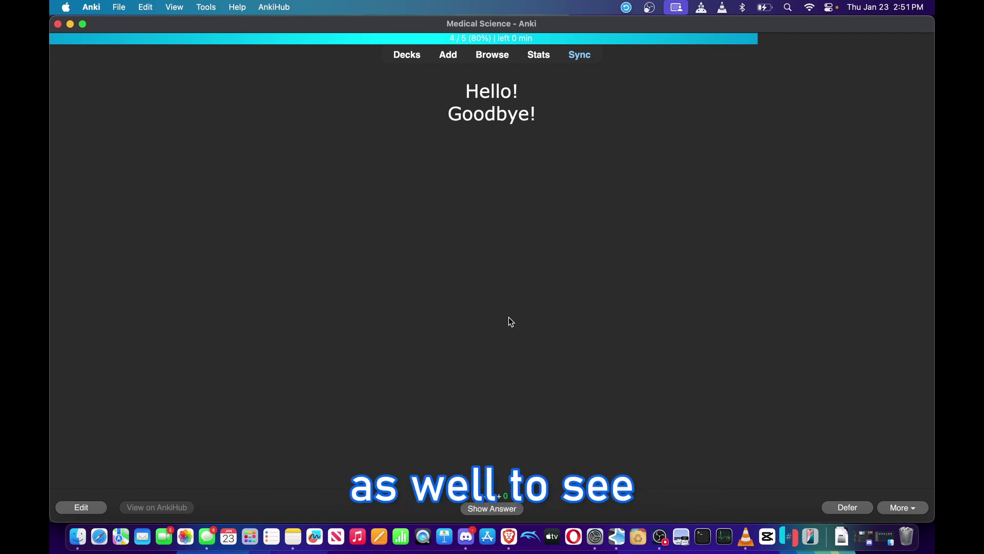
key("space")
key("space")
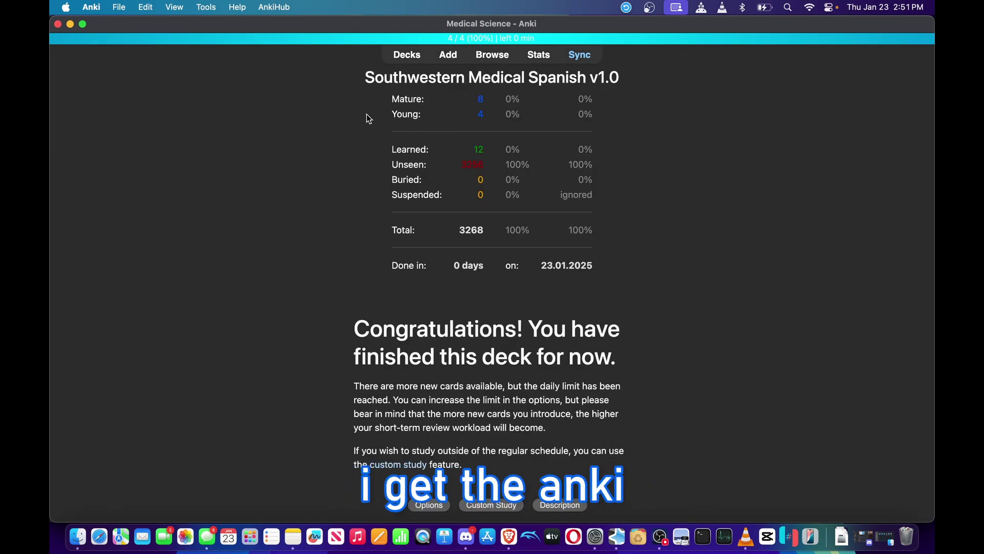
left_click(509, 539)
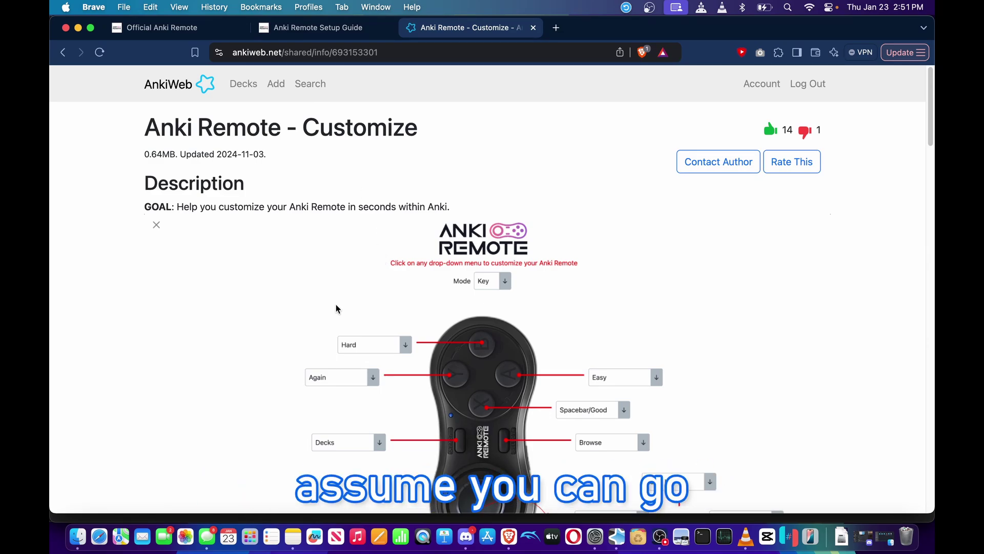
scroll(336, 308, "down", 3)
scroll(336, 308, "up", 3)
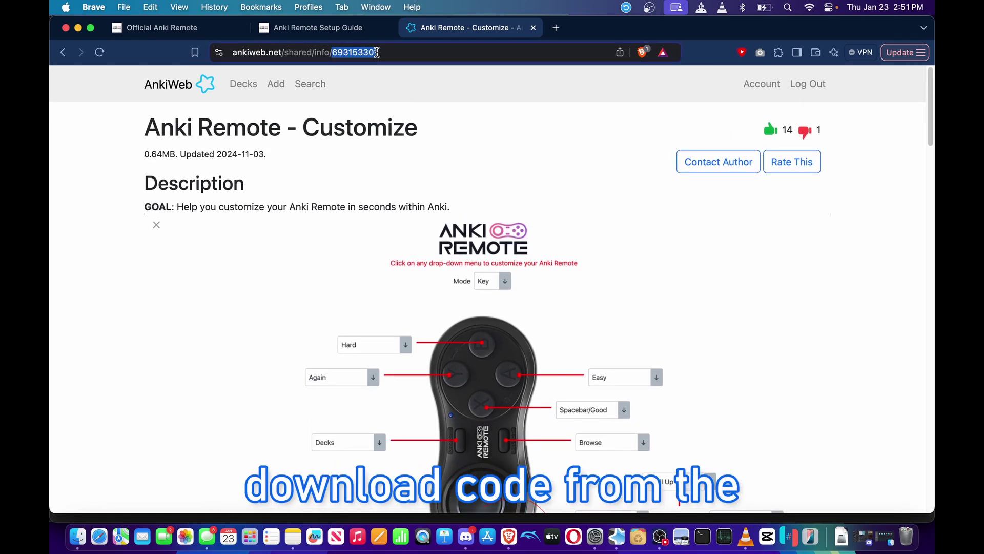
double_click(395, 51)
scroll(460, 281, "down", 10)
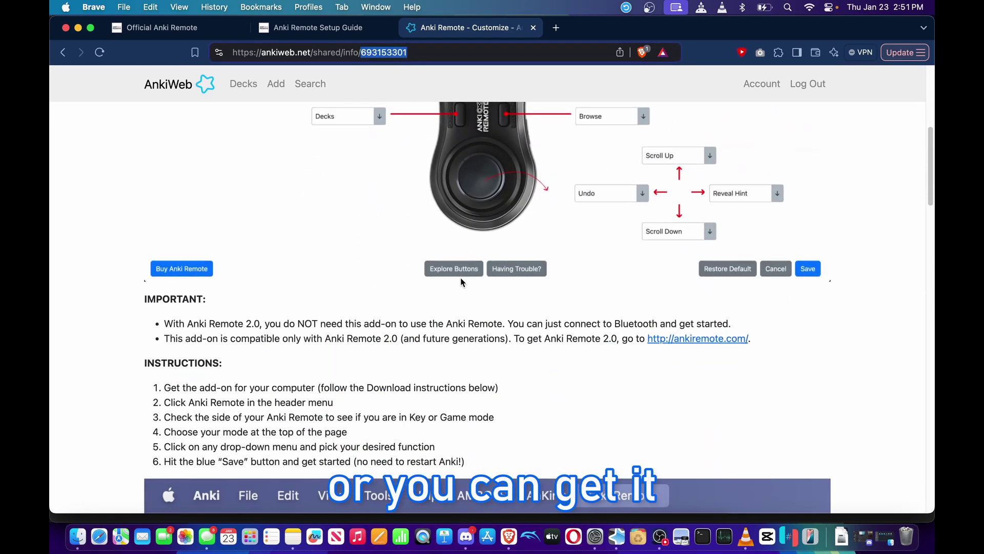
scroll(460, 281, "down", 20)
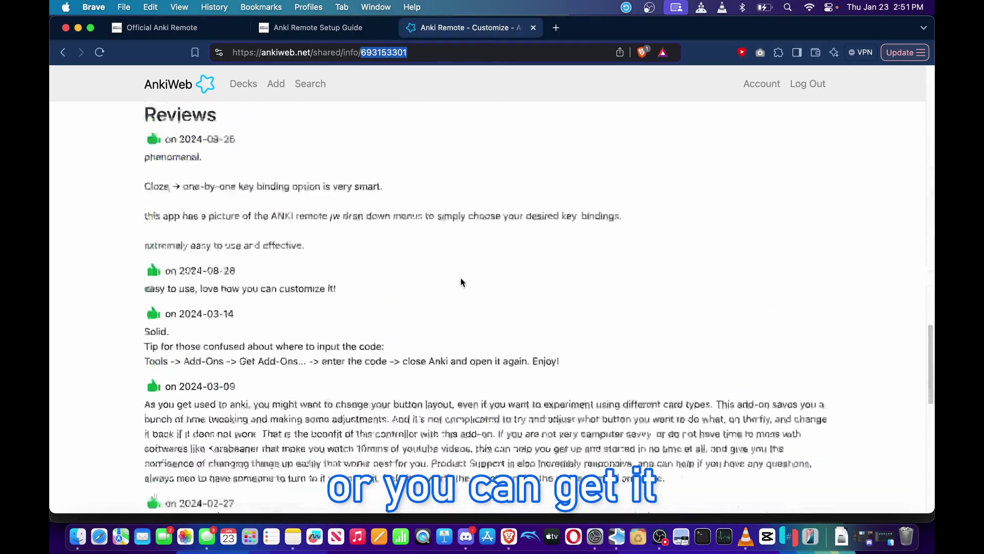
scroll(461, 277, "up", 5)
scroll(460, 277, "up", 2)
double_click(211, 280)
key("super+c")
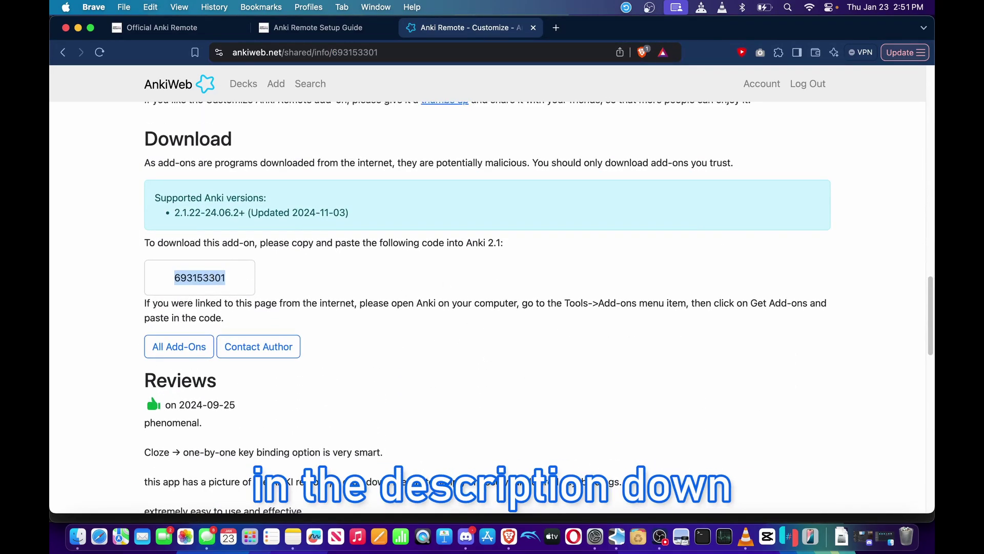
Install add-on code 693153301 through Tools > Add-ons > Get Add-ons and acknowledge Download complete.
left_click(617, 536)
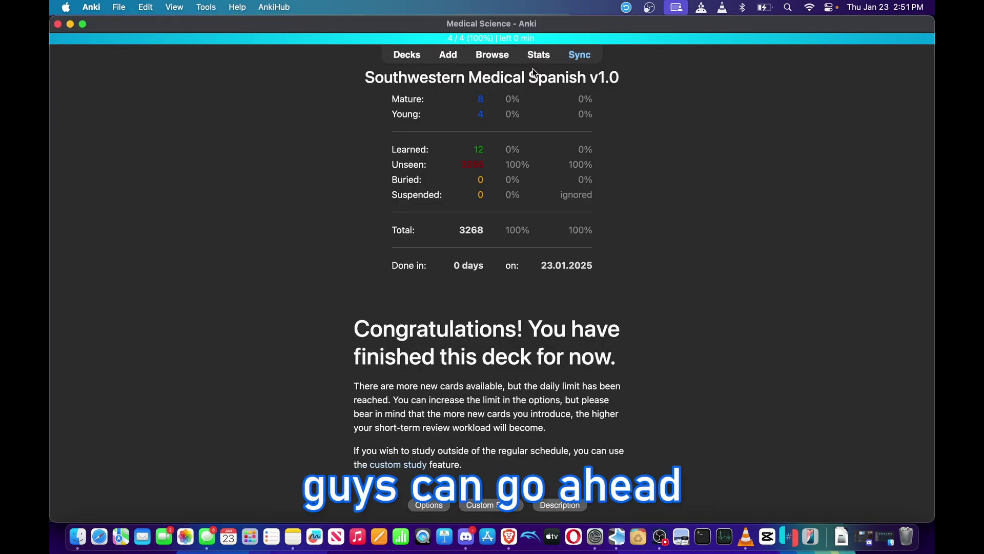
left_click(207, 7)
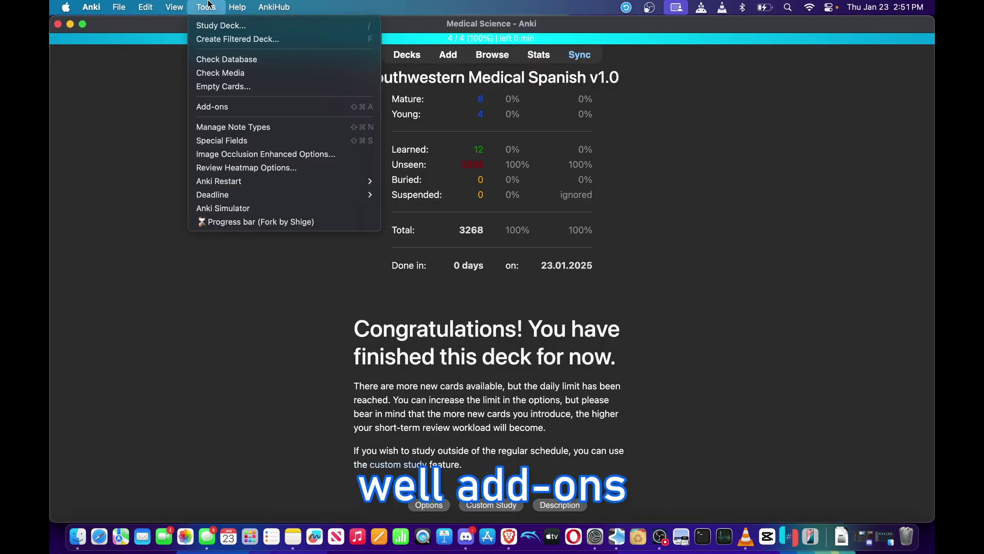
left_click(231, 107)
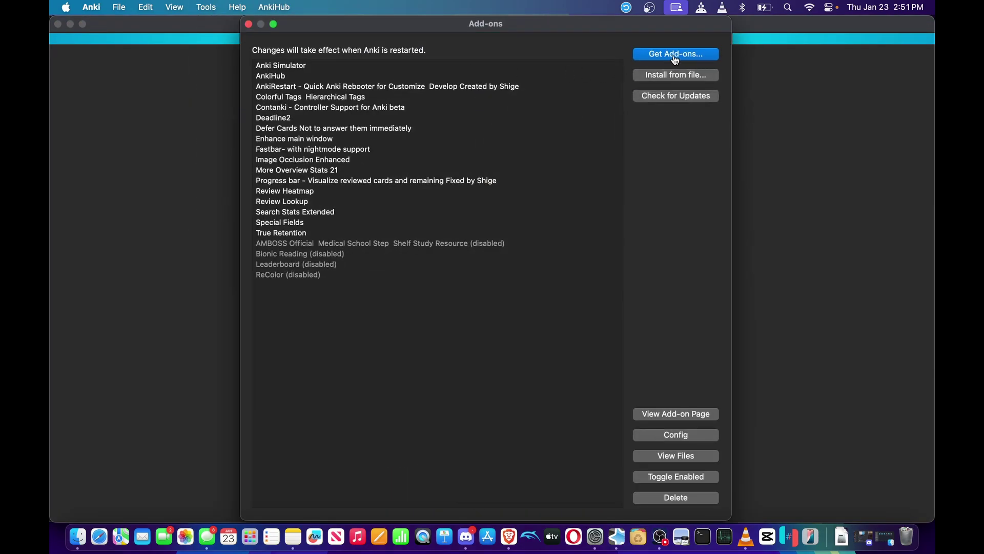
left_click(249, 24)
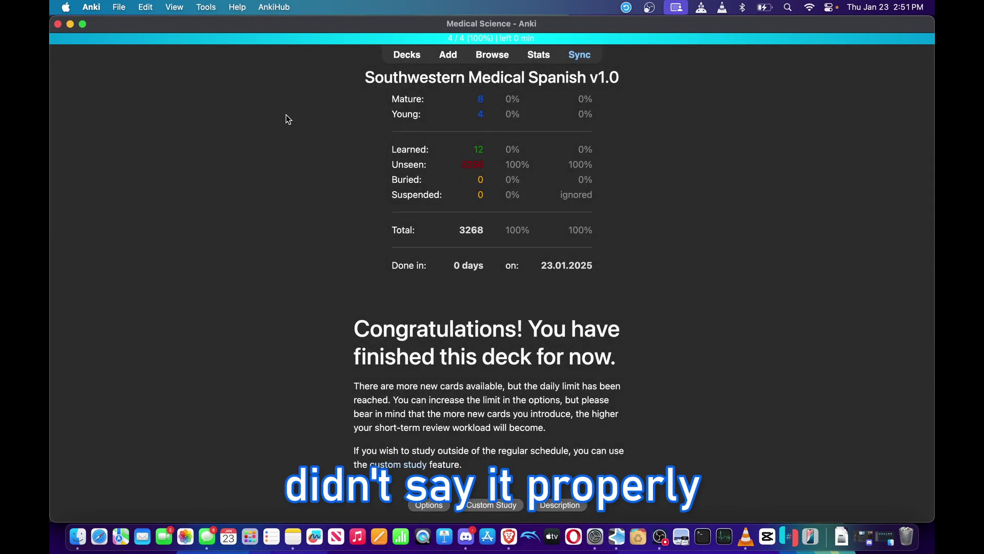
left_click(205, 6)
left_click(226, 107)
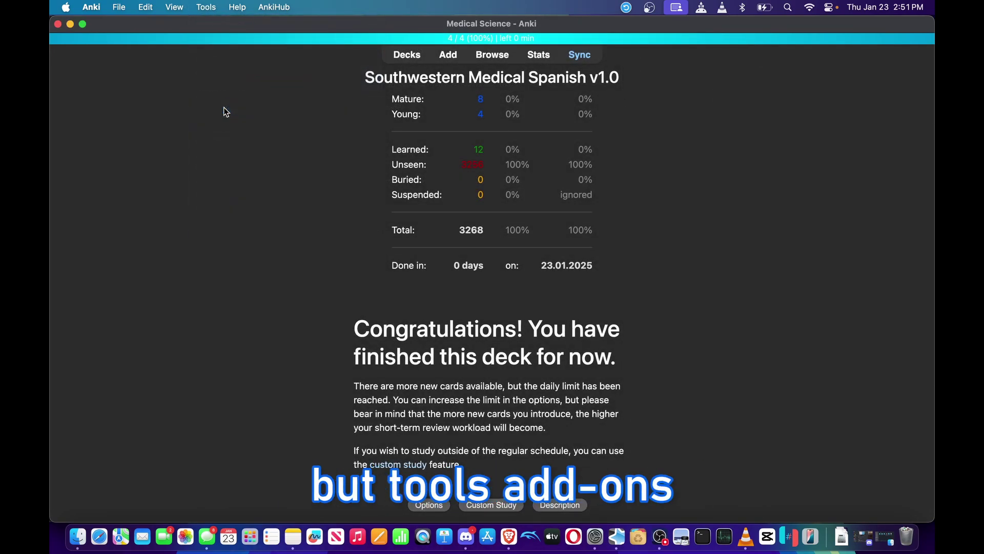
left_click(675, 54)
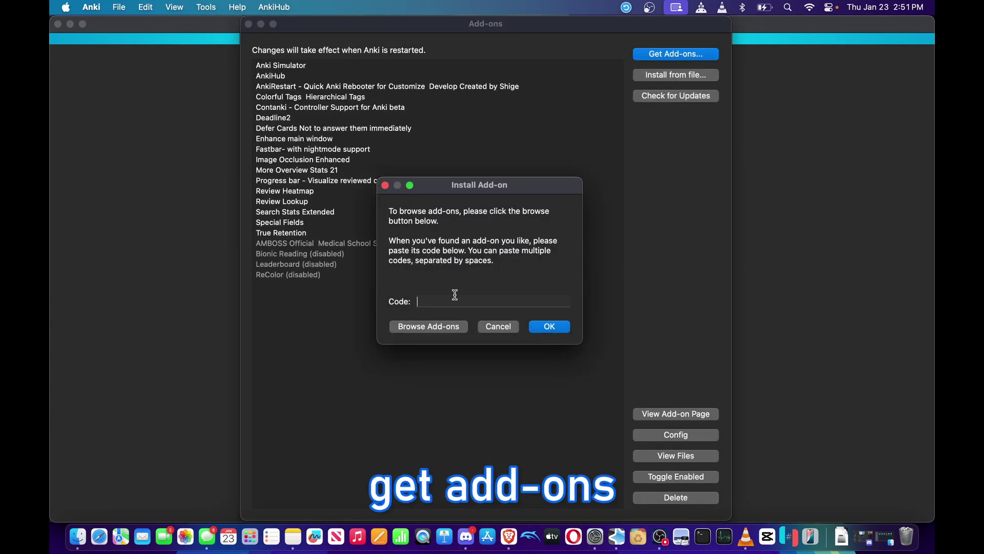
key("super+v")
key("Return")
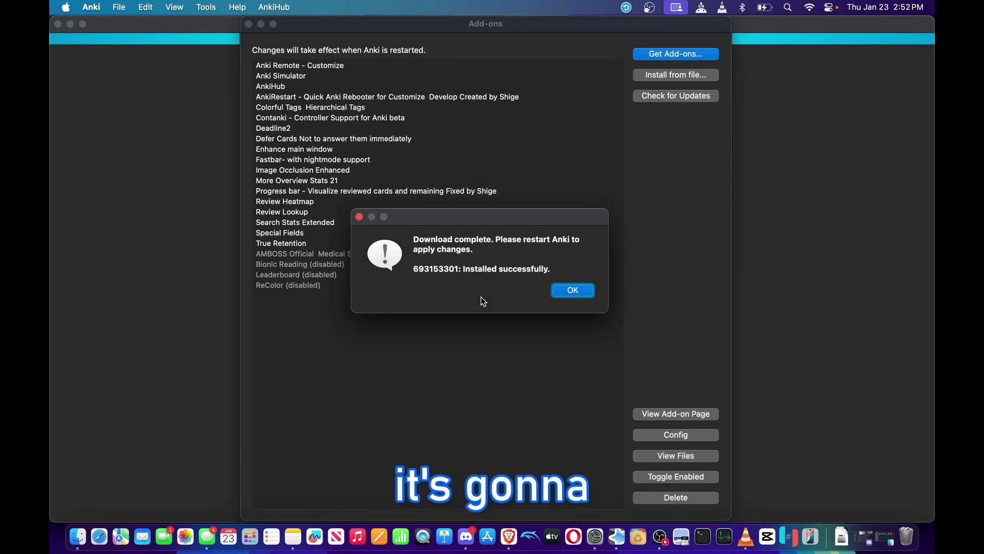
left_click(568, 291)
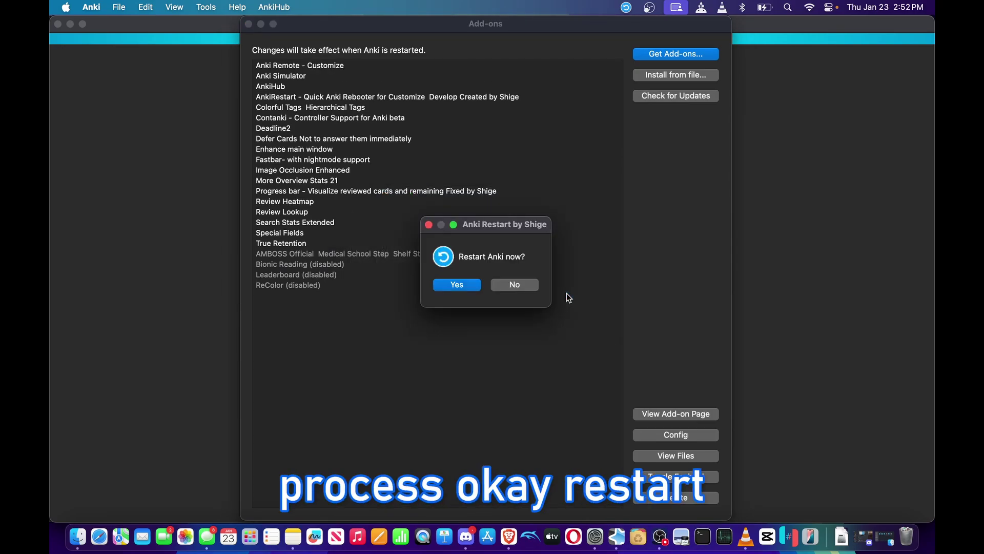
Restart Anki, download the AnkiHub update without restarting, decline Anki 24.11, and open the Anki Remote menu.
left_click(454, 285)
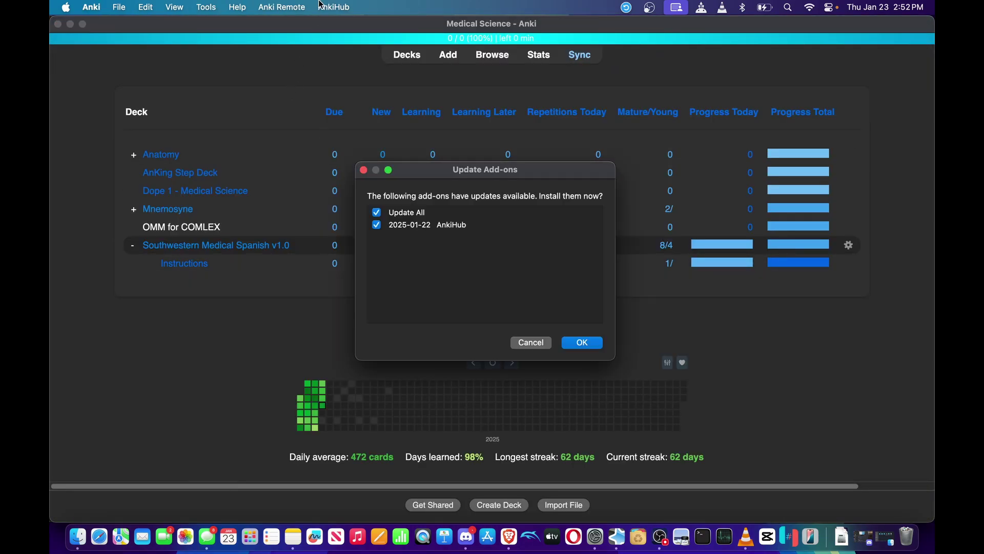
left_click(581, 343)
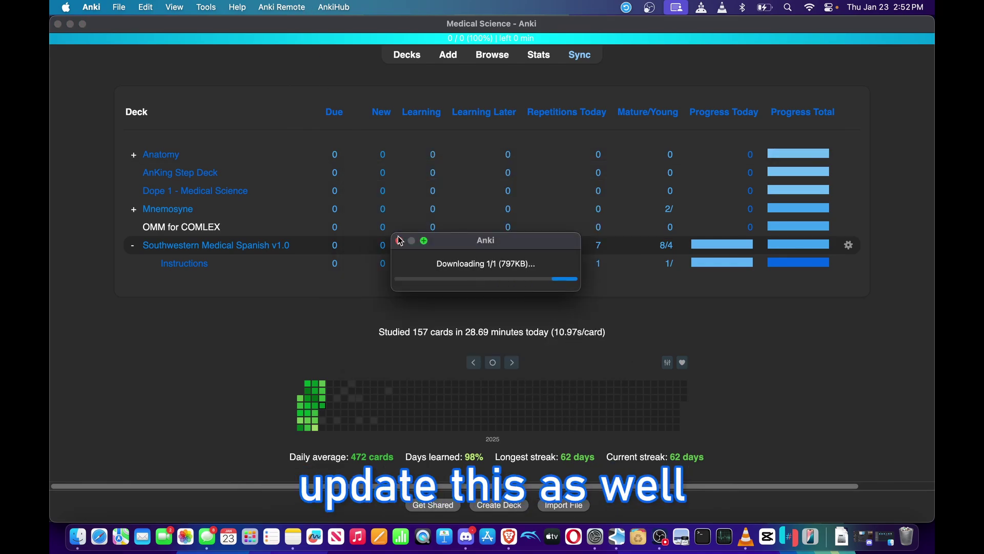
left_click(593, 292)
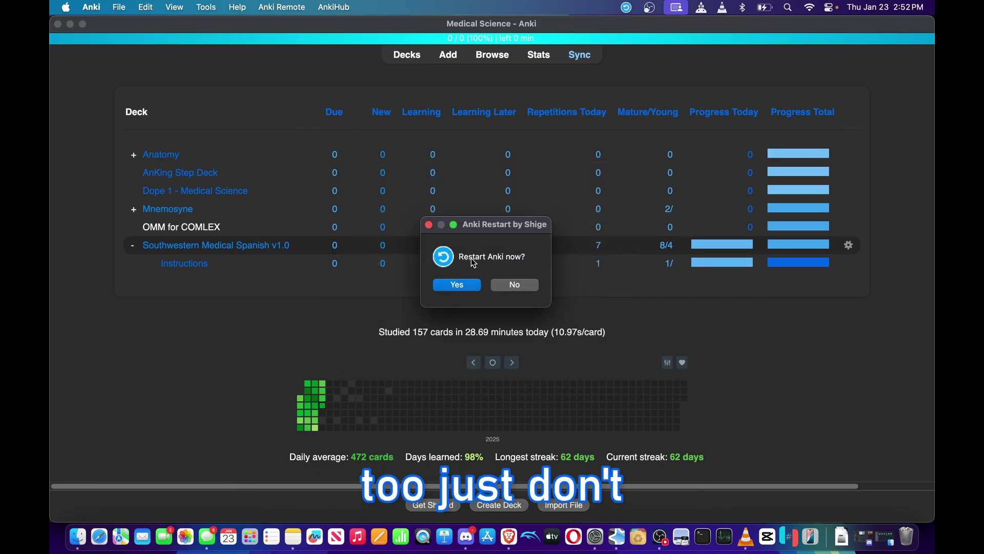
left_click(515, 285)
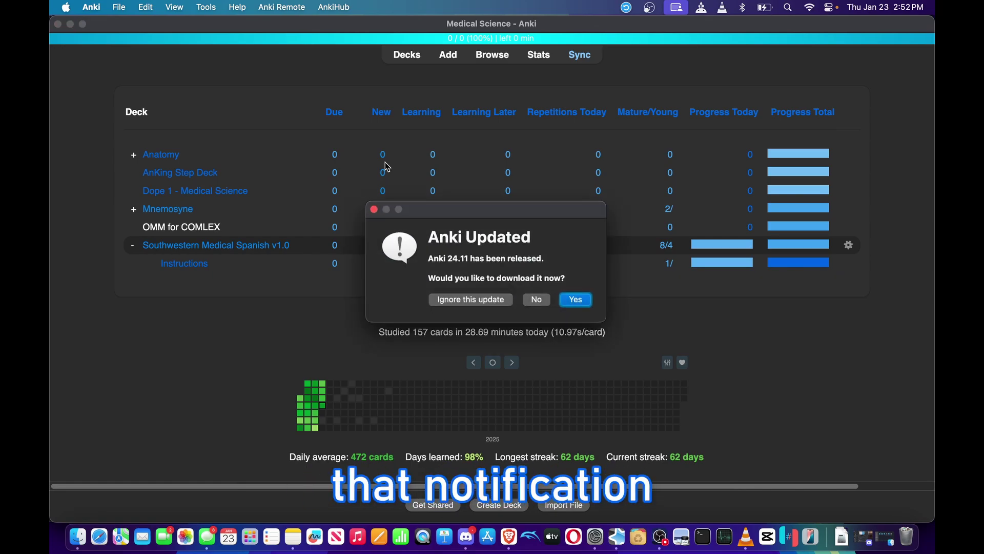
left_click(536, 299)
left_click(287, 7)
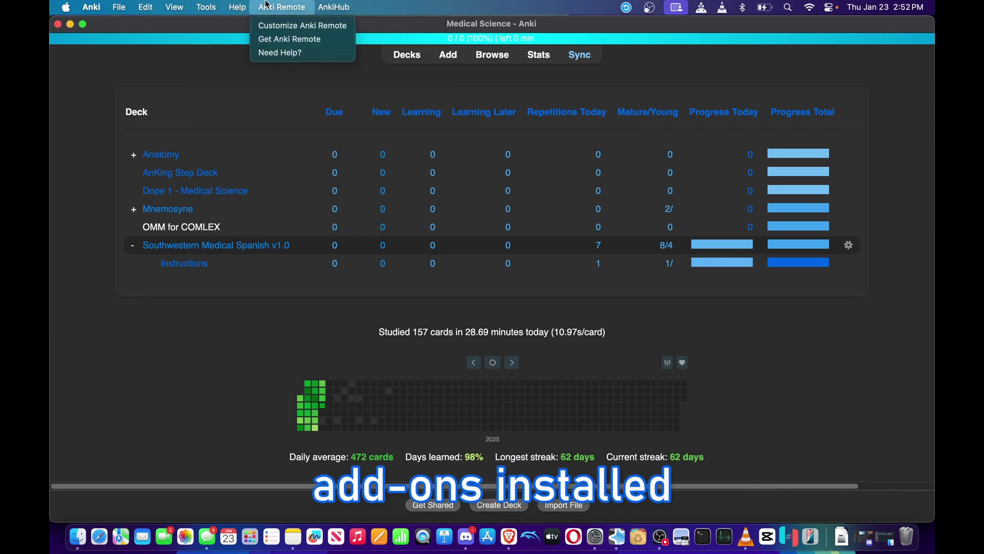
Close the Anki Remote options and open Anki Remote - Customize from the installed add-ons list.
left_click(200, 78)
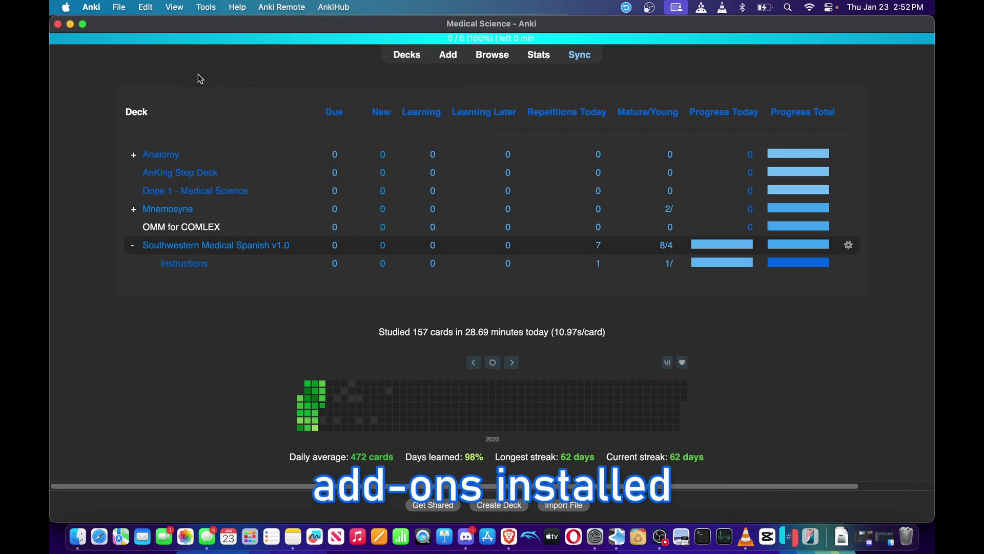
left_click(206, 8)
left_click(210, 103)
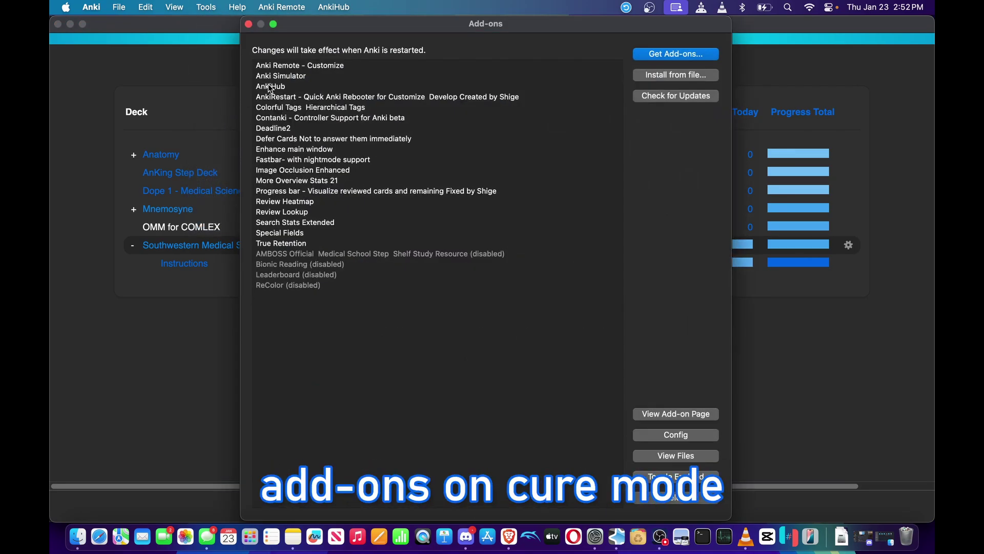
double_click(296, 66)
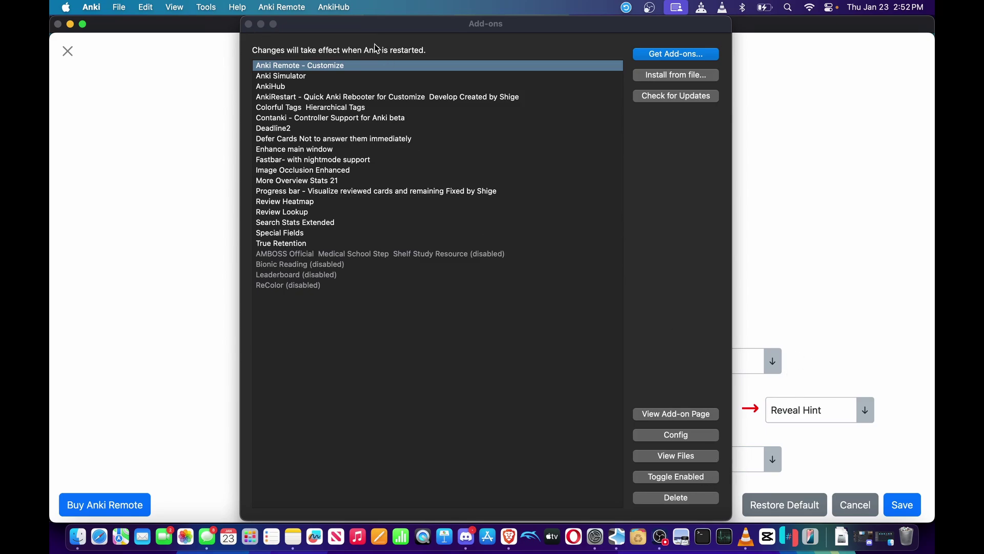
Drag the Add-ons window aside, then back to the top of the screen.
left_click_drag(377, 25, 908, 515)
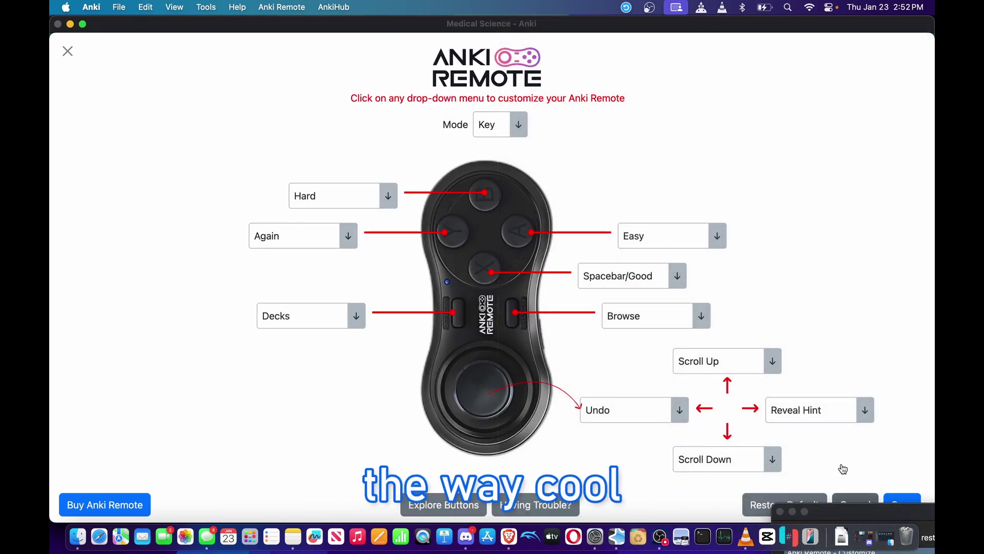
left_click_drag(844, 513, 929, 546)
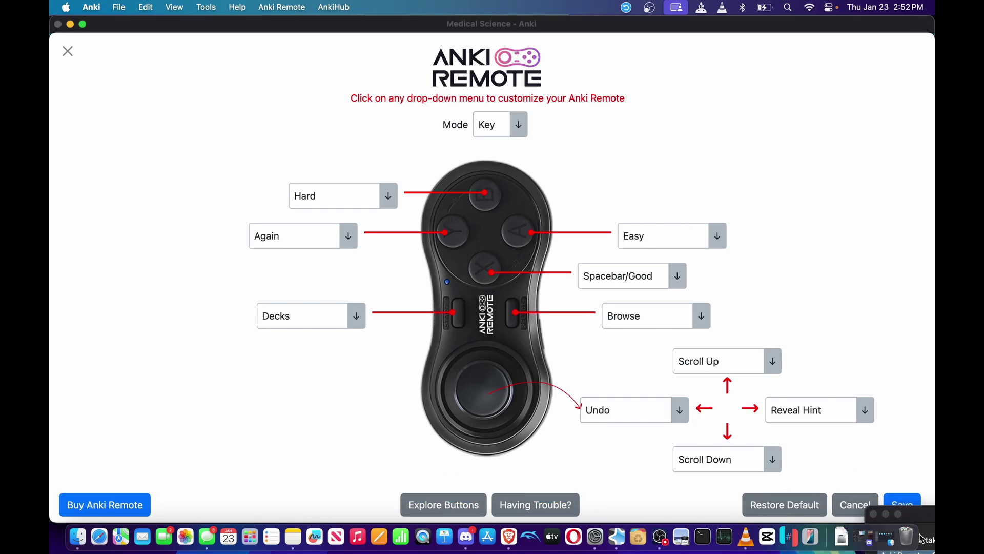
left_click_drag(922, 515, 465, 194)
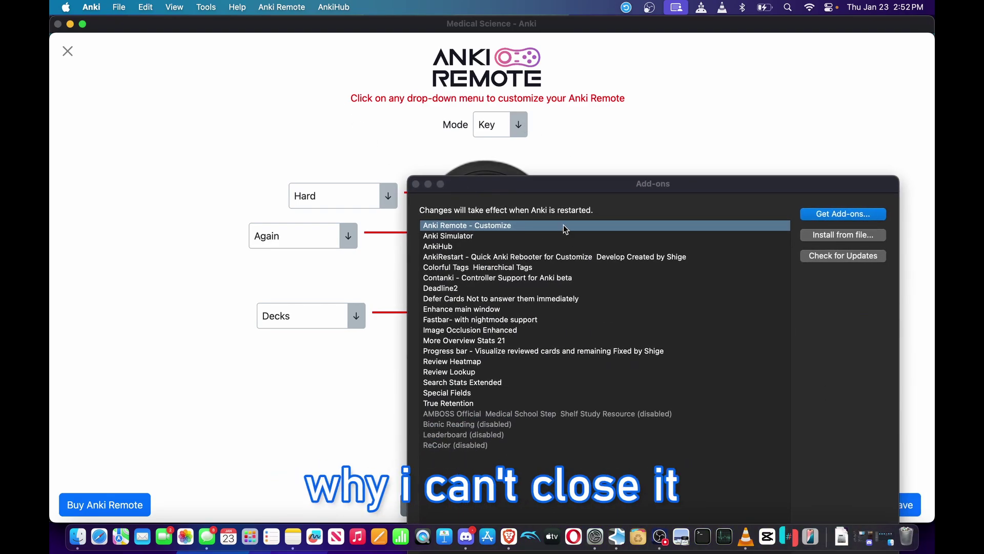
left_click_drag(563, 192, 430, 76)
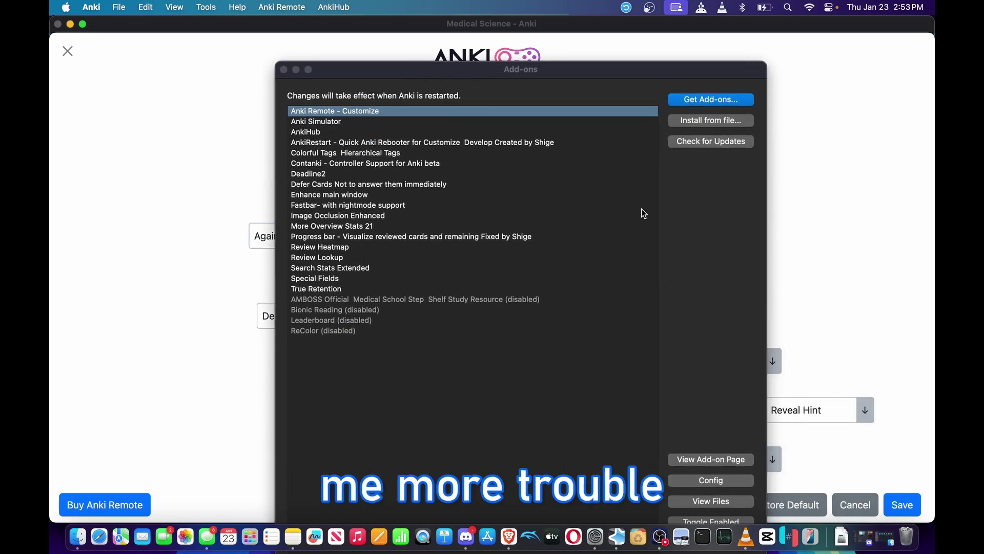
left_click_drag(568, 75, 566, 21)
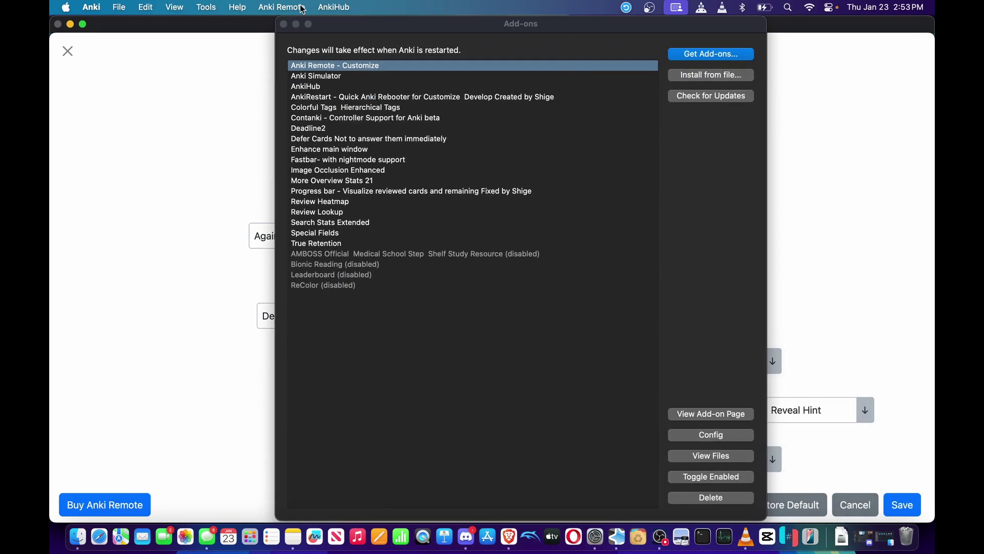
Maximize the Add-ons window, switch to Brave, then return to Anki's deck list.
left_click(309, 24)
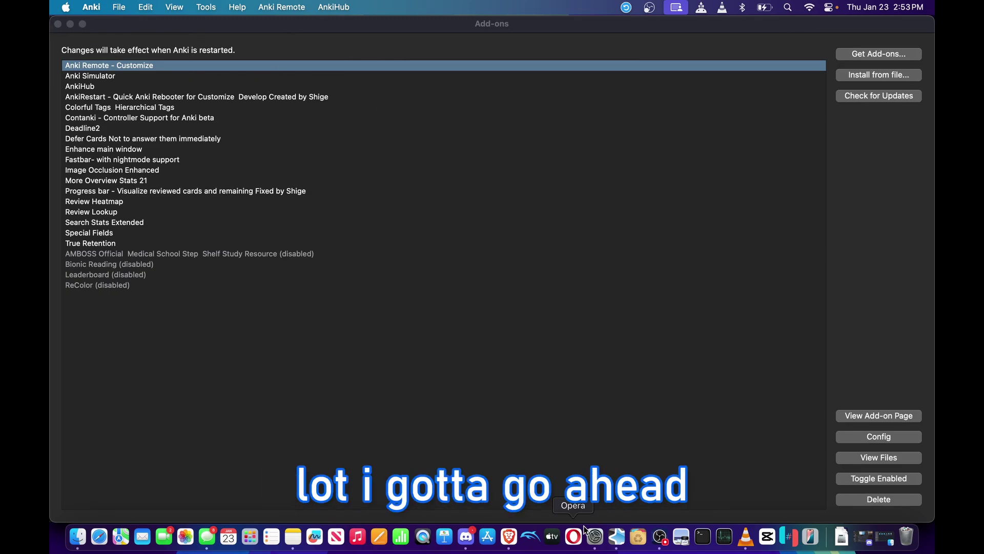
key("super+Tab")
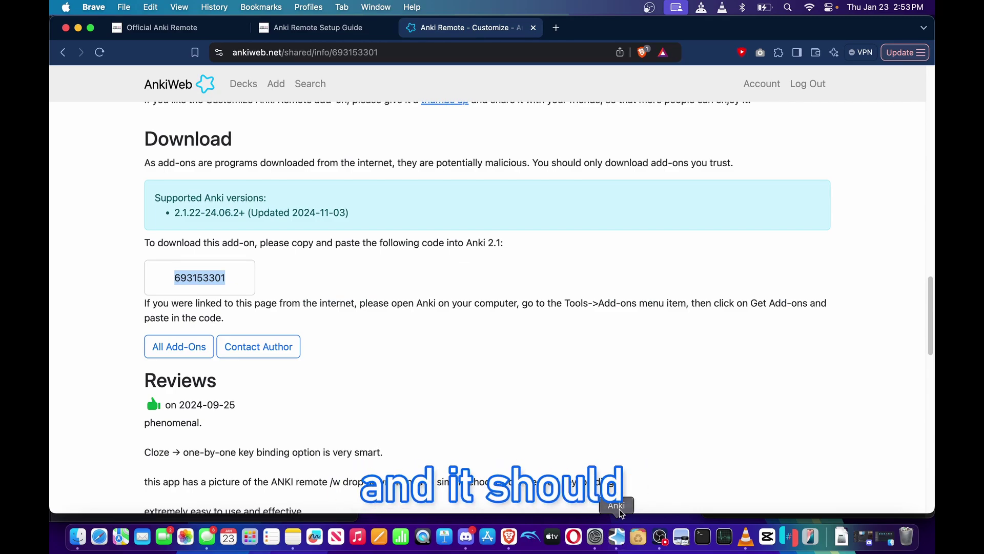
left_click(621, 539)
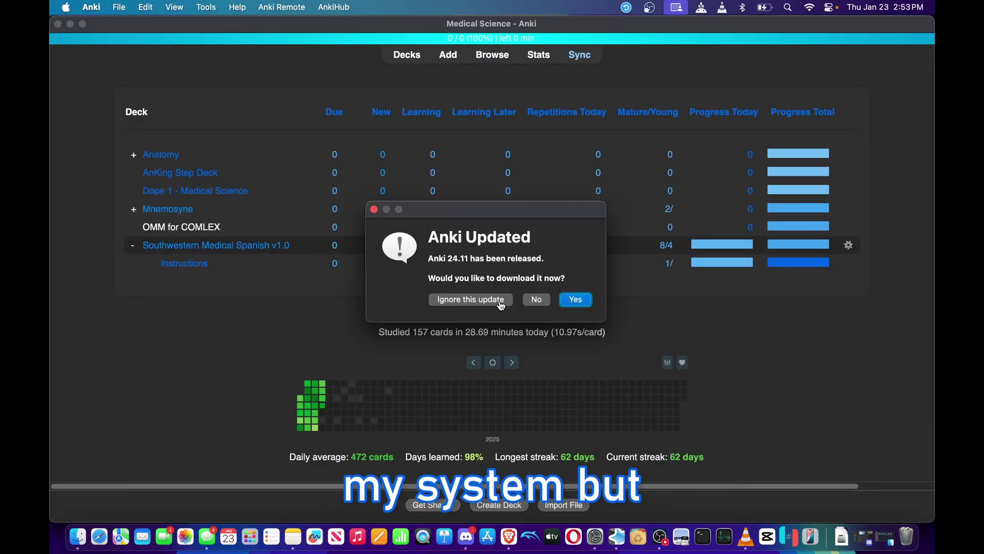
Decline the Anki 24.11 update and save the Anki Remote Key-mode button mapping.
left_click(533, 300)
left_click(315, 6)
mouse_move(285, 6)
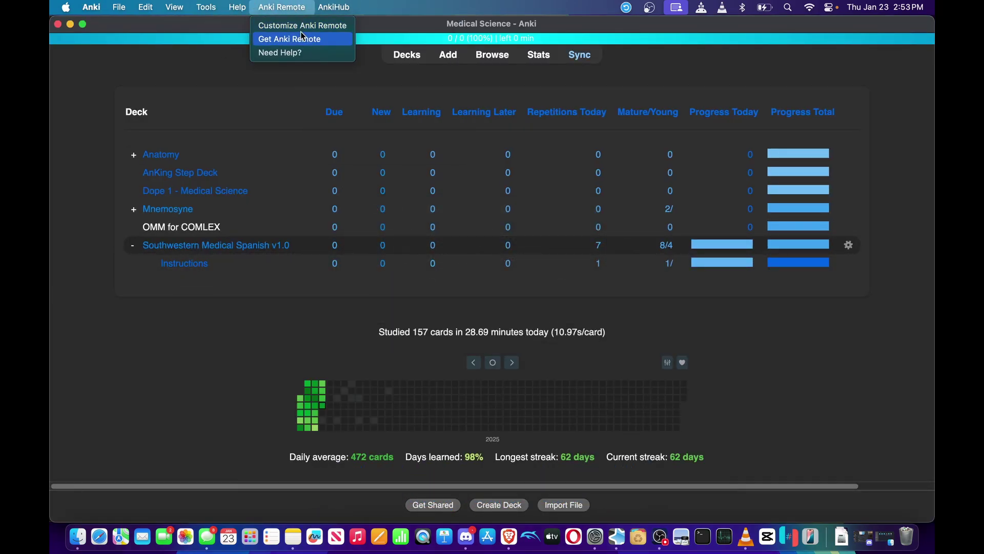
left_click(306, 24)
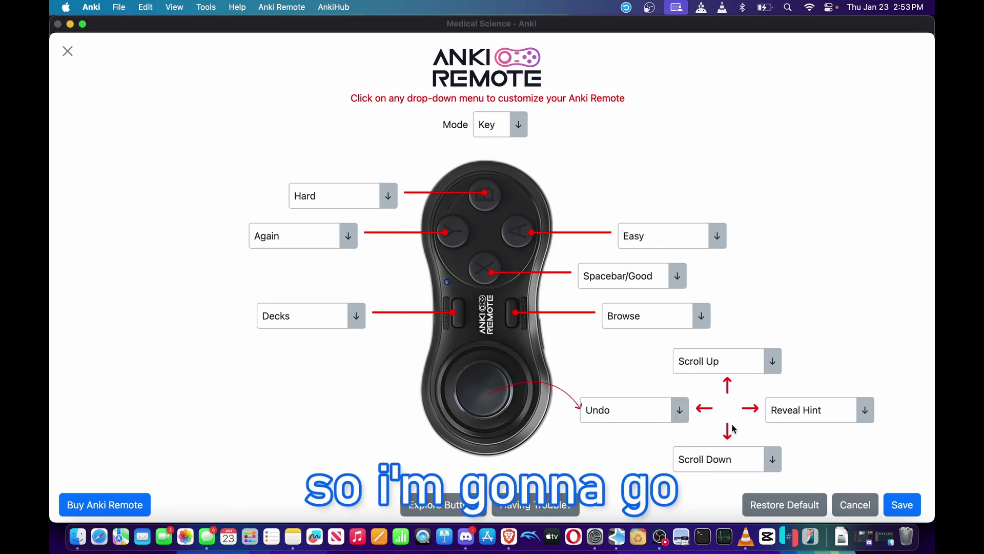
left_click(898, 508)
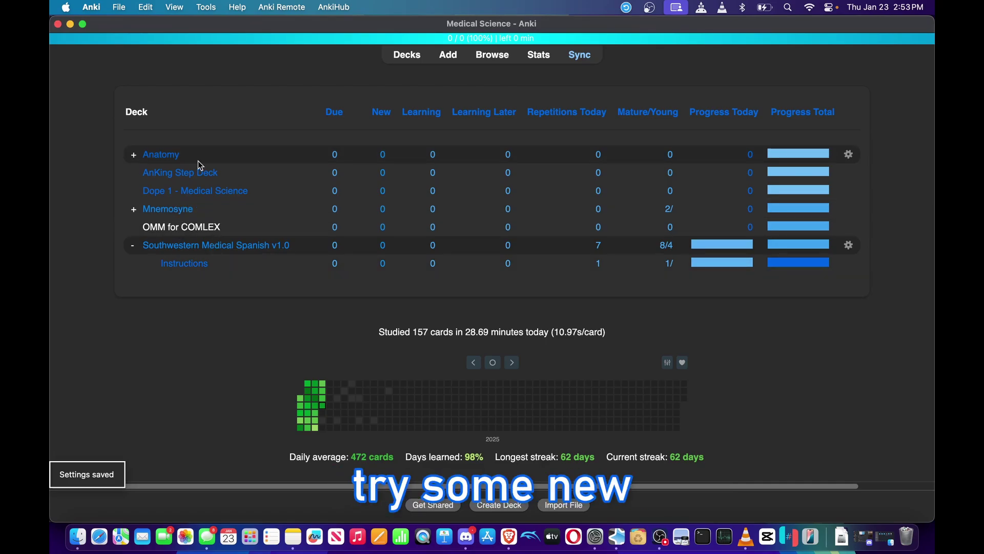
Open the Mnemosyne deck, cancel Custom Study, and return to the full deck list.
left_click(180, 210)
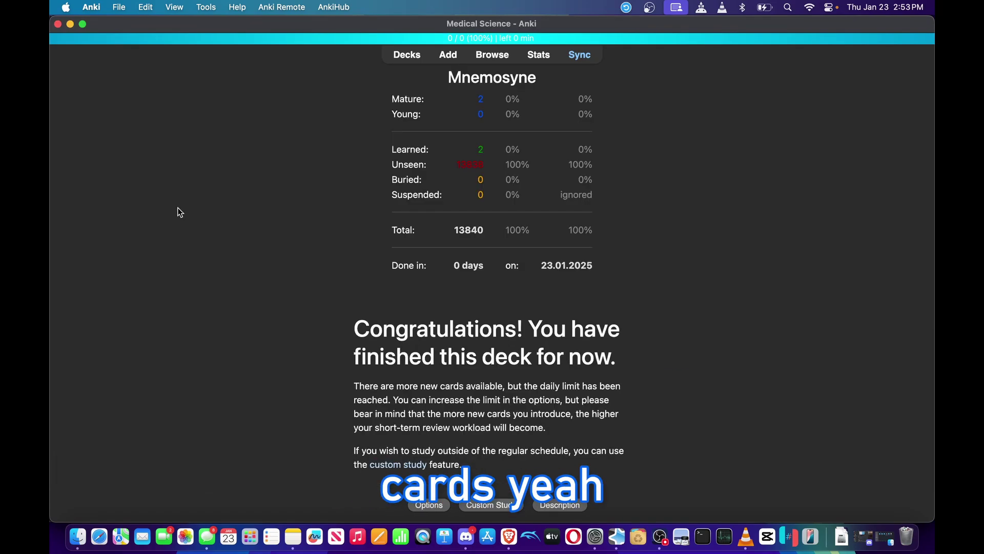
left_click(498, 502)
left_click(530, 368)
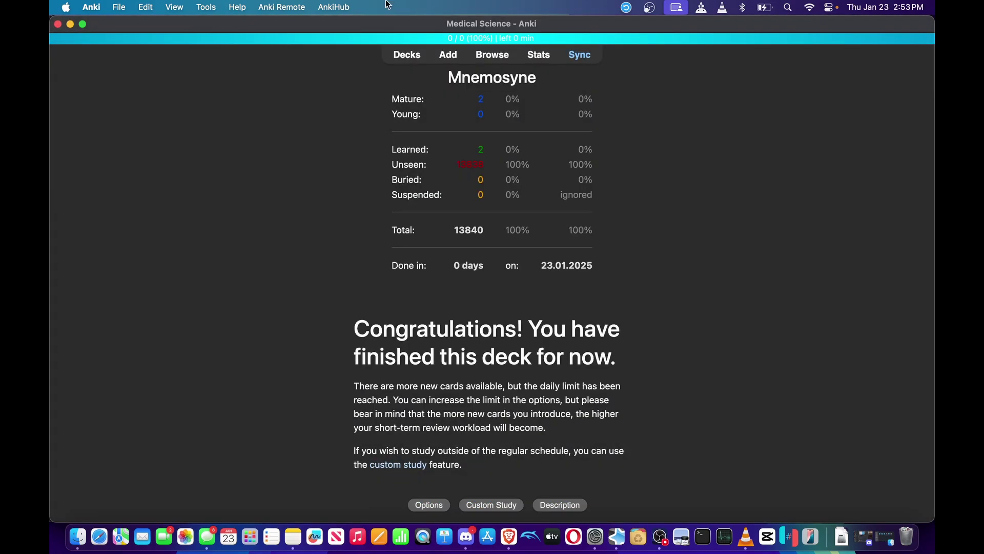
left_click(398, 56)
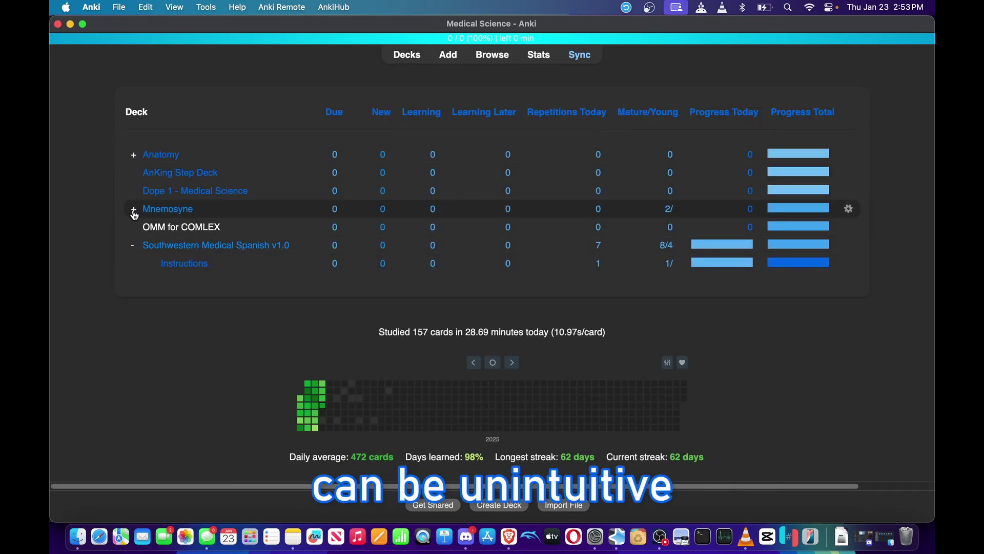
Expand Mnemosyne, open the Cell Cycle Phases subdeck, and bring up its Custom Study options.
left_click(134, 211)
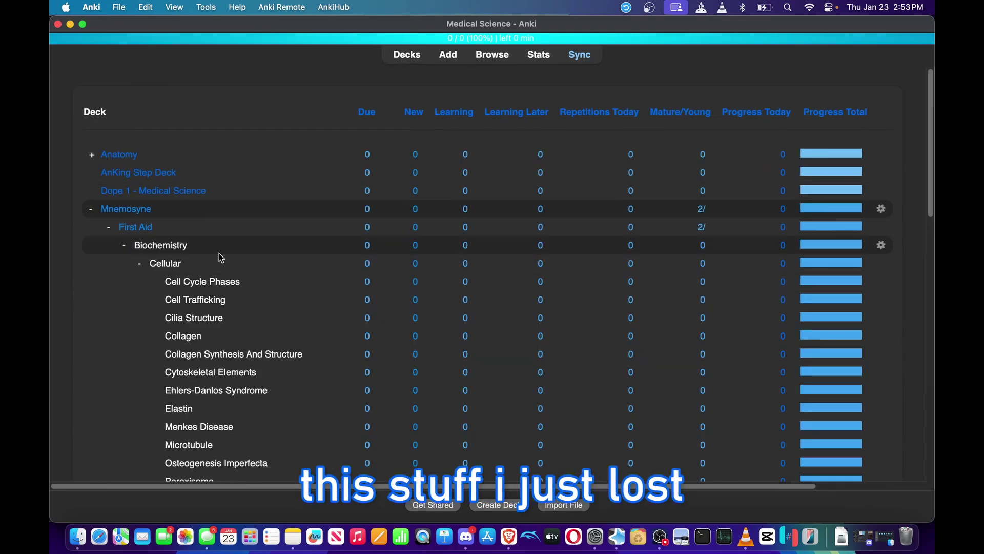
scroll(190, 377, "down", 10)
scroll(191, 377, "up", 10)
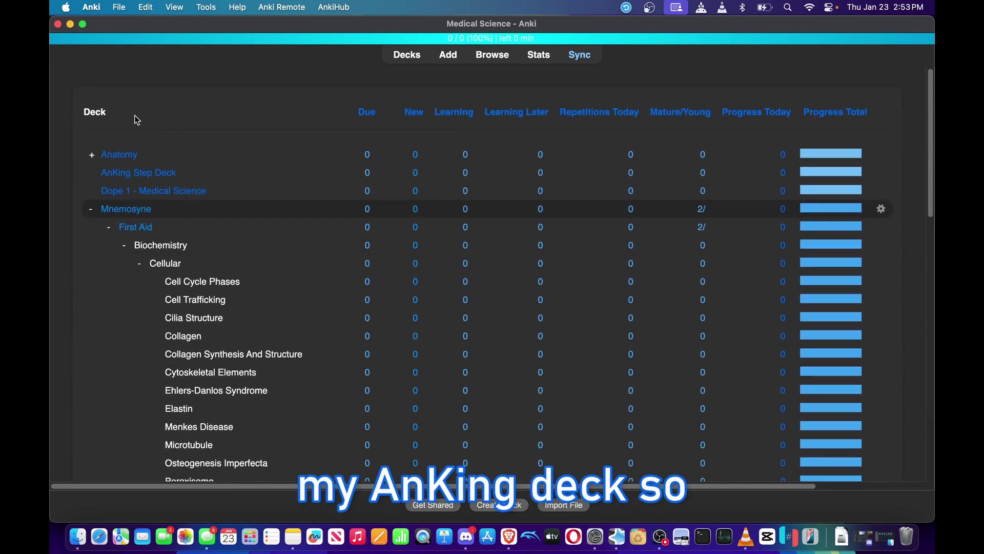
scroll(184, 329, "down", 6)
scroll(185, 180, "up", 3)
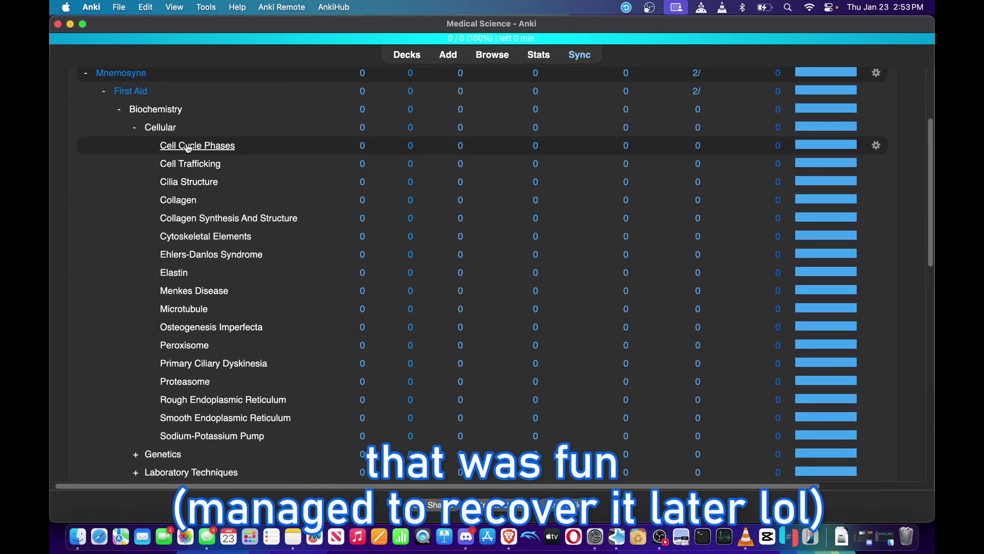
left_click(191, 145)
left_click(500, 504)
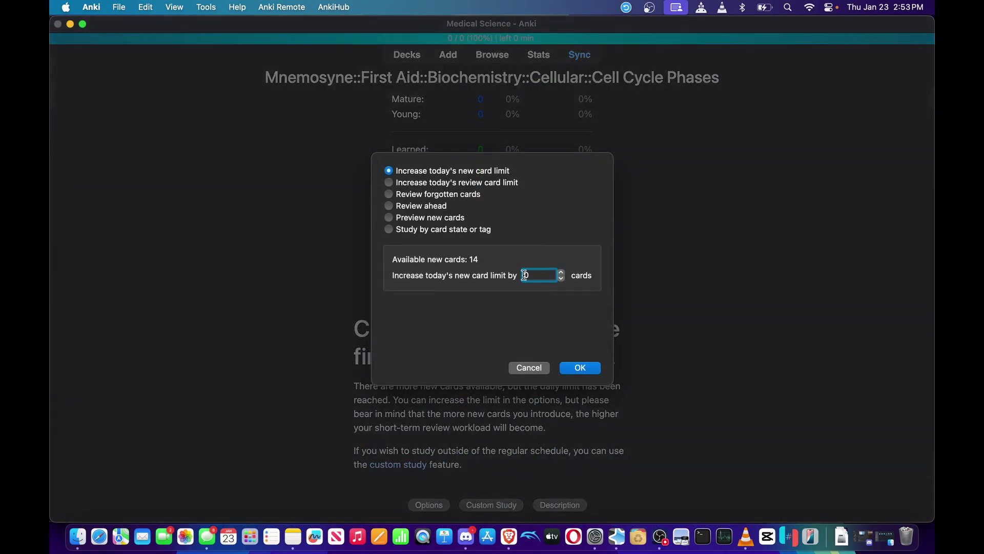
Raise the new-card limit by 14, then start reviewing, undoing three card answers along the way.
type("14")
key("Return")
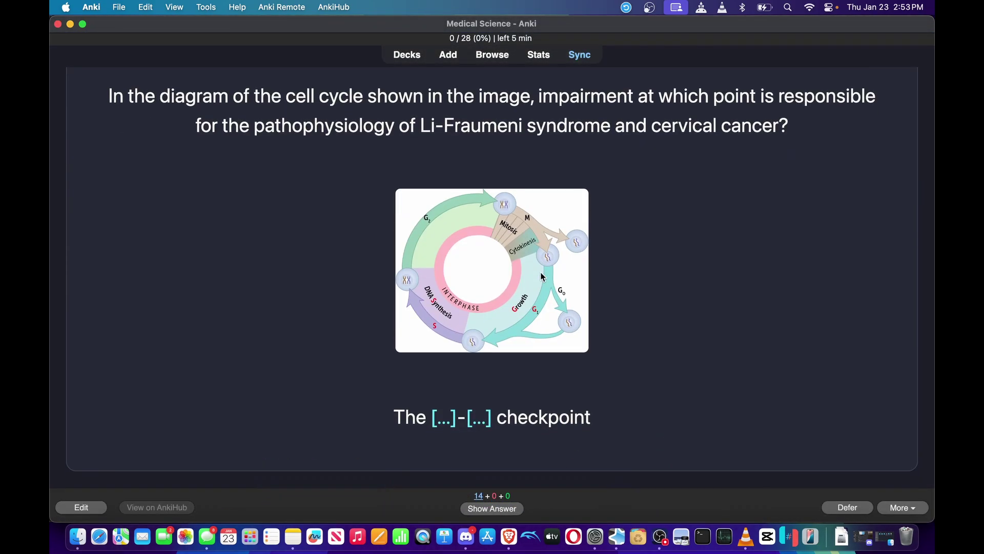
key("space")
key("space")
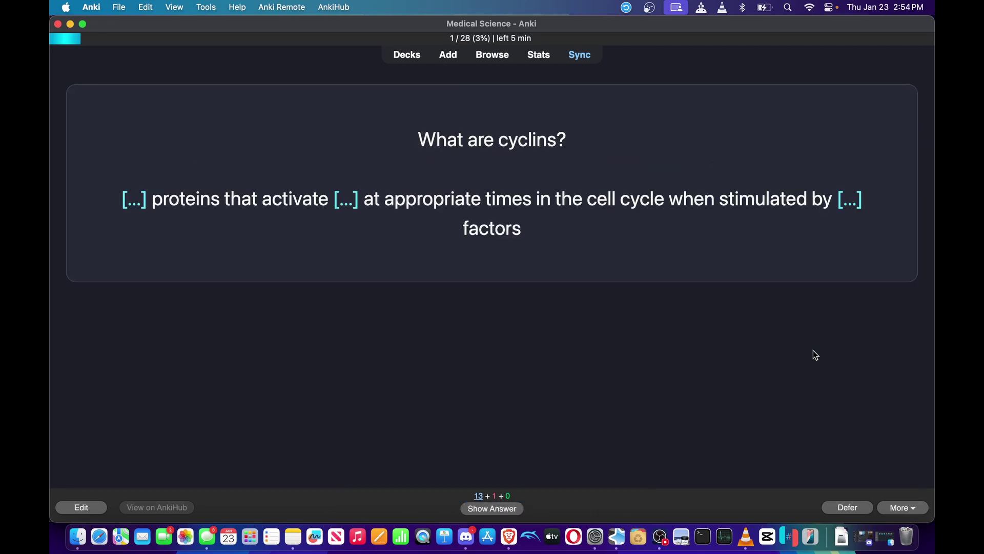
key("super+z")
key("space")
key("space")
key("space")
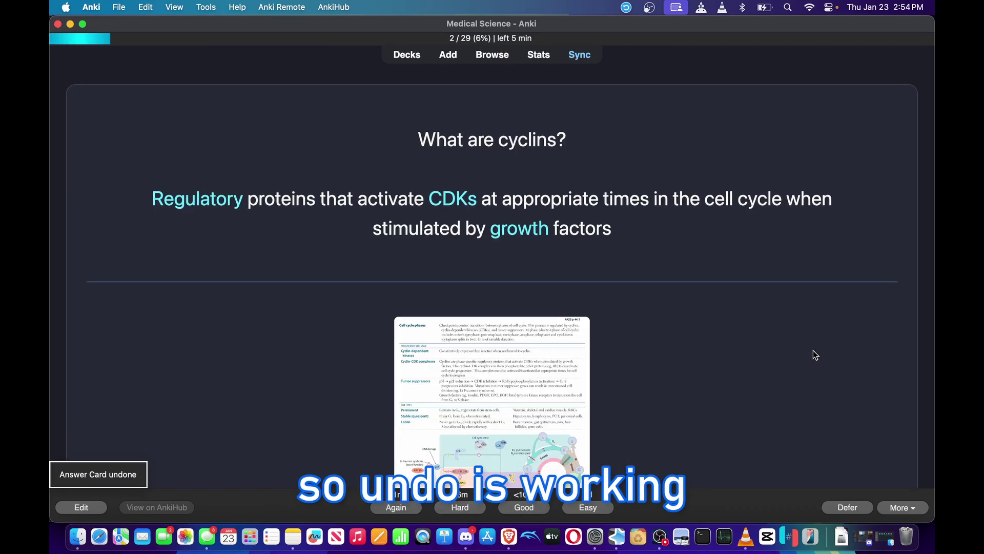
key("space")
key("super+z")
key("super+z")
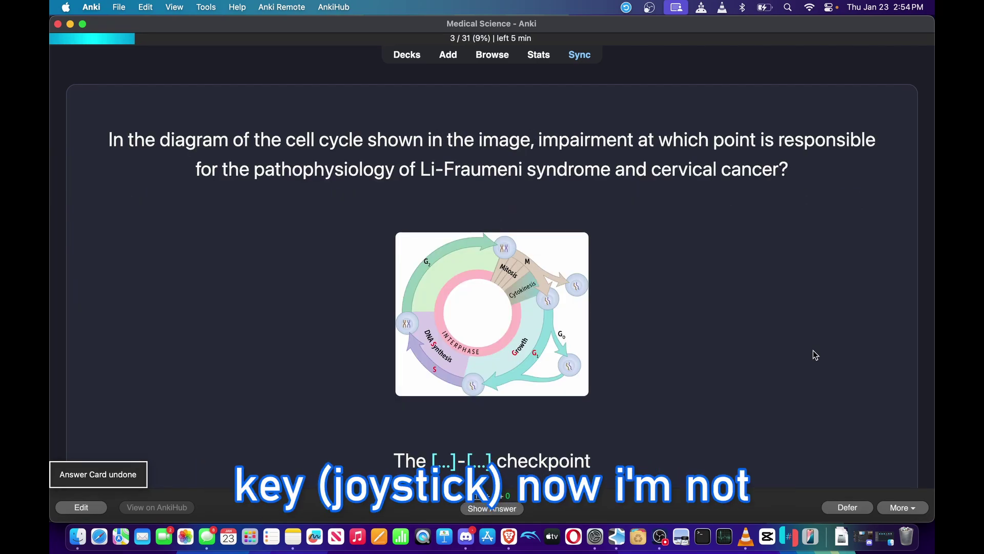
key("space")
key("space")
key("space")
key("space")
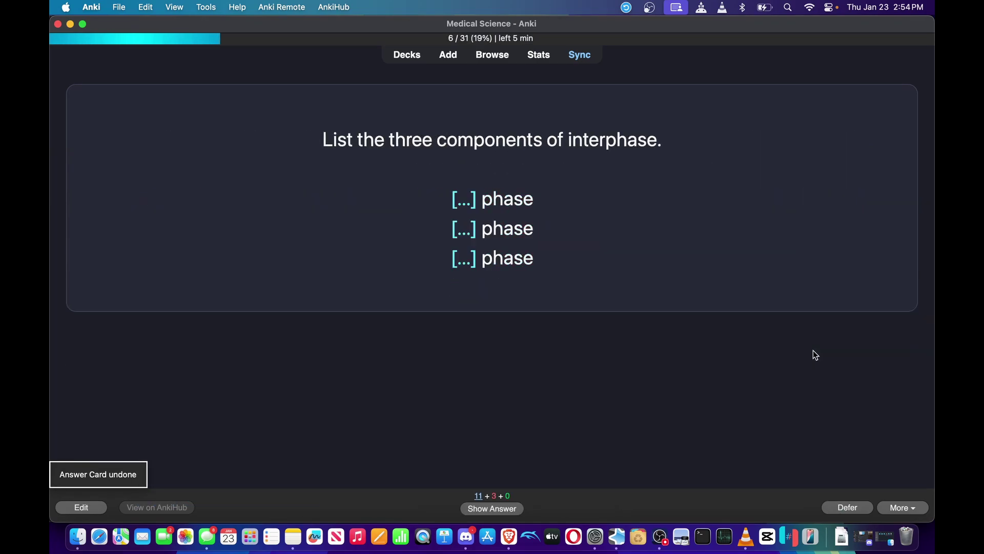
key("space")
key("space")
key("space")
key("super+z")
key("super+z")
key("super+z")
key("super+z")
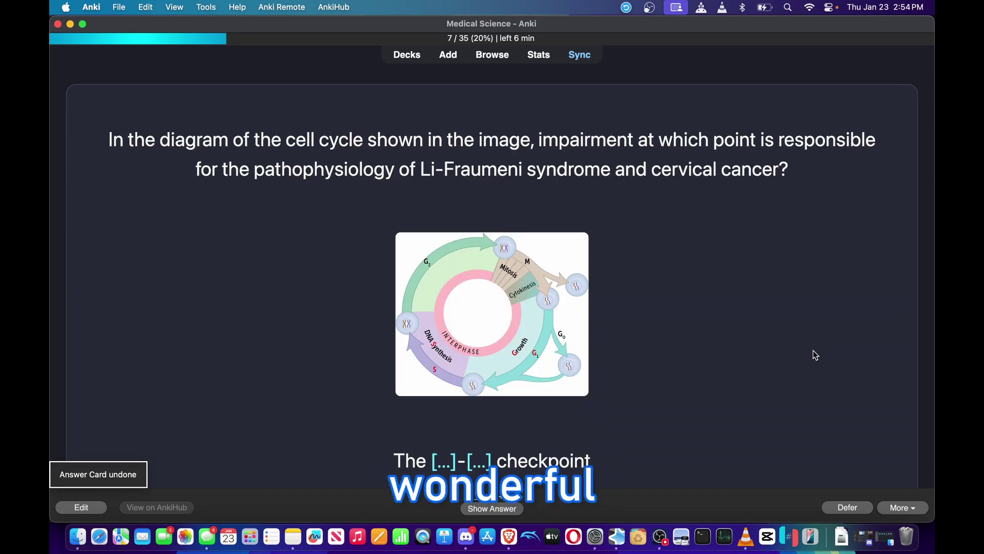
Reveal and grade the diagram, cyclins, mitosis, interphase, cell type and DNA-synthesis cards.
key("space")
key("space")
key("space")
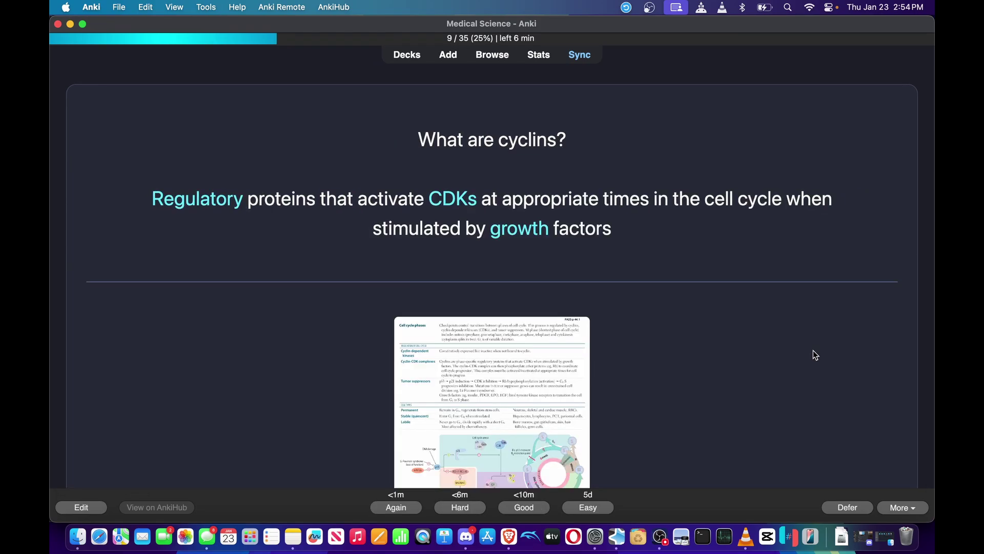
key("space")
key("space")
key("space")
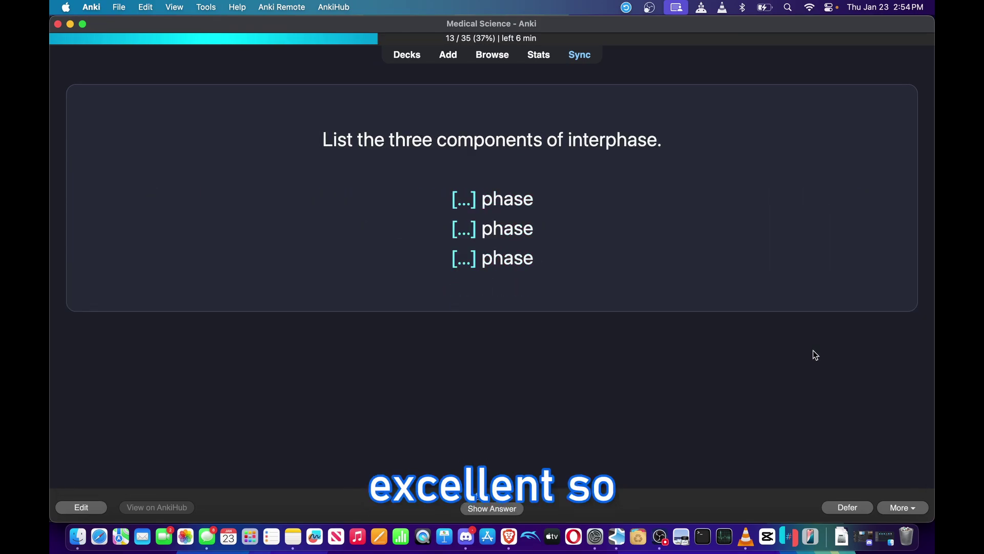
key("space")
key("space")
key("space")
key("space")
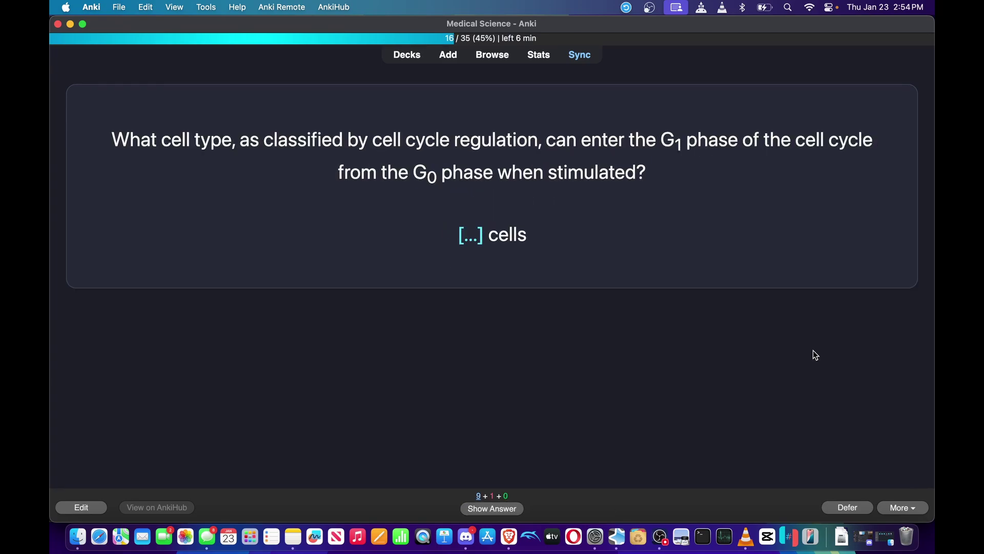
key("space")
key("space")
key("space")
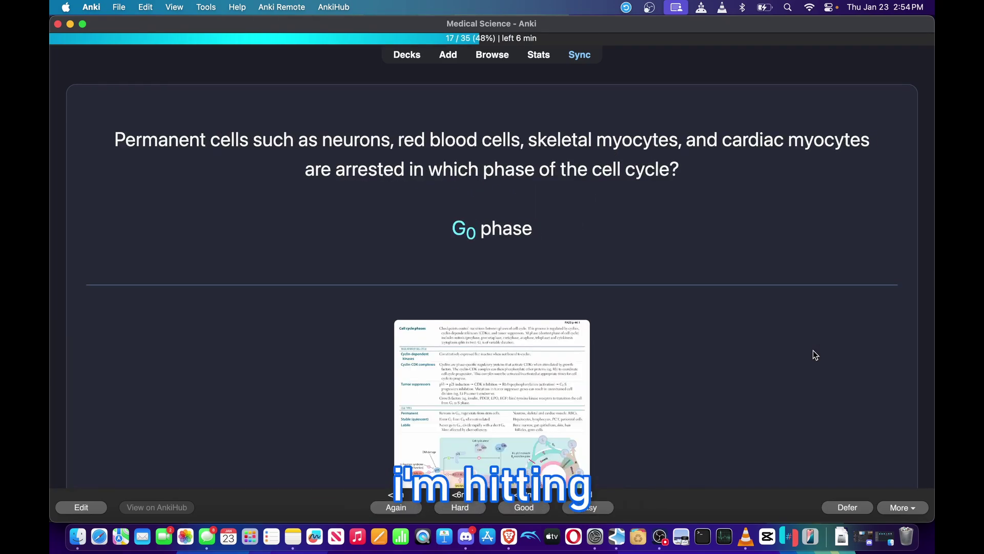
key("space")
key("space")
key("space")
key("space")
key("space")
key("space")
key("space")
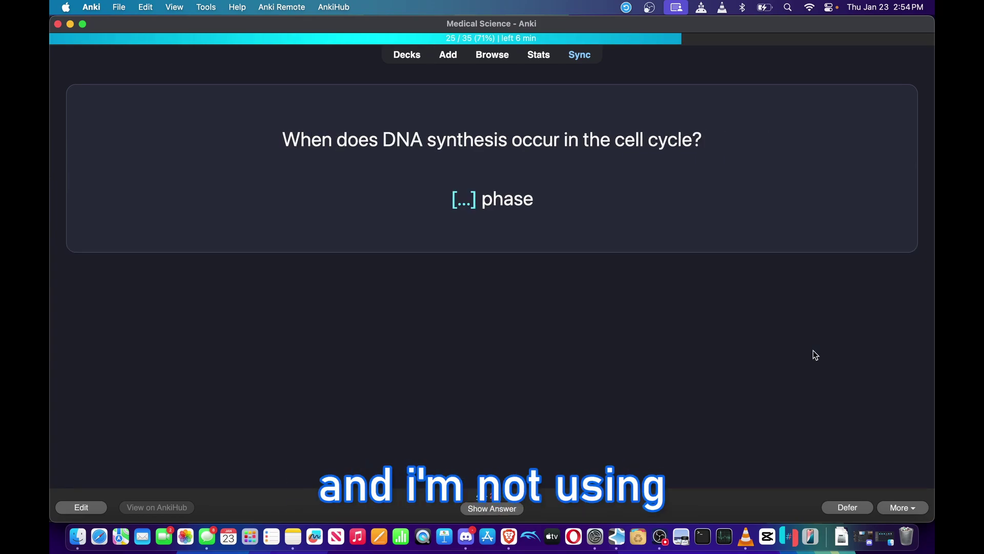
key("space")
key("space")
key("space")
key("space")
key("space")
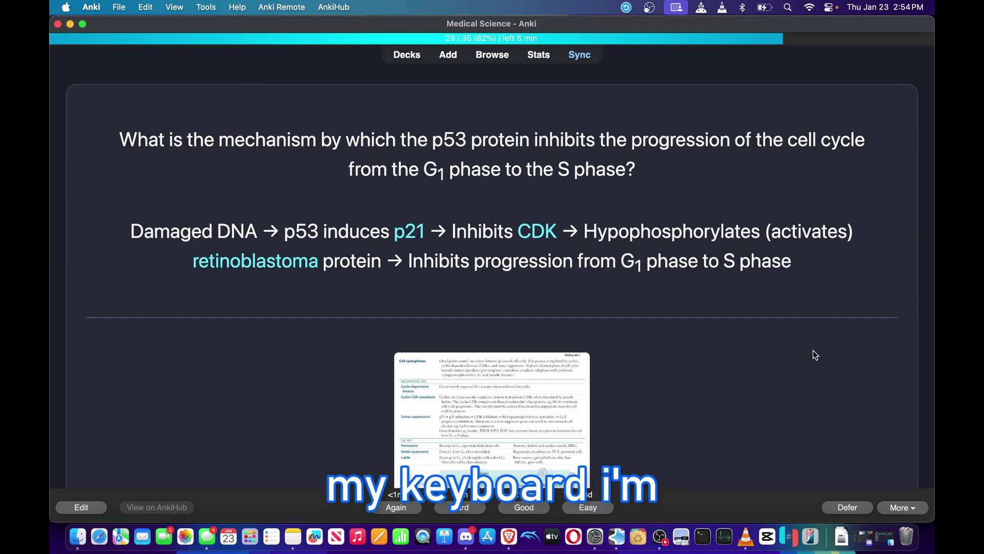
key("space")
key("space")
key("space")
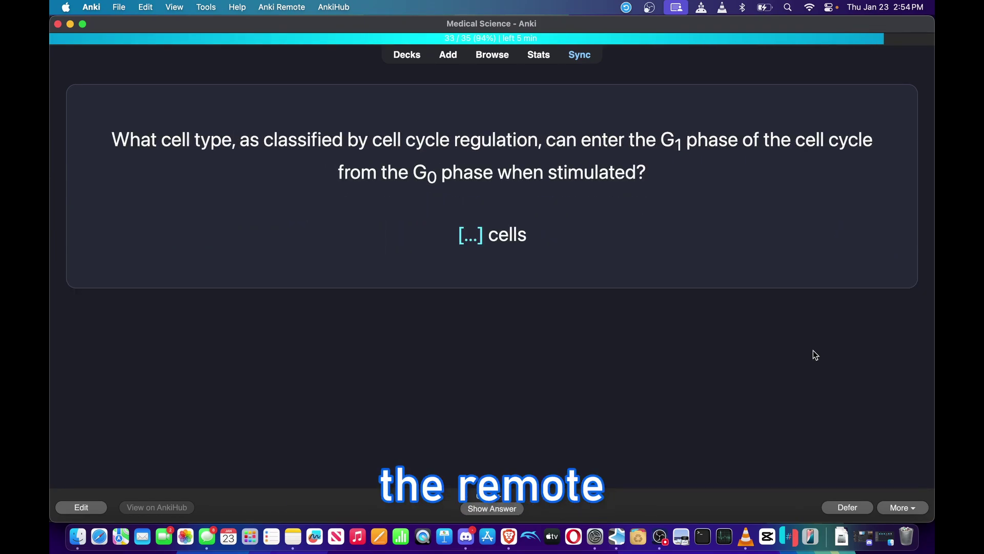
Inspect the Easy button choices in Customize Anki Remote without changes, then undo an answer.
left_click(282, 7)
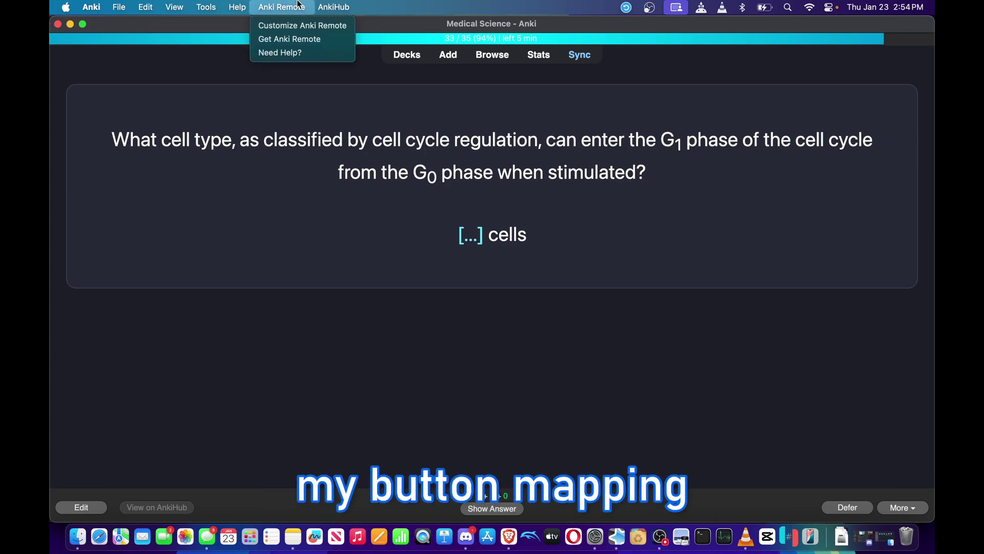
left_click(272, 26)
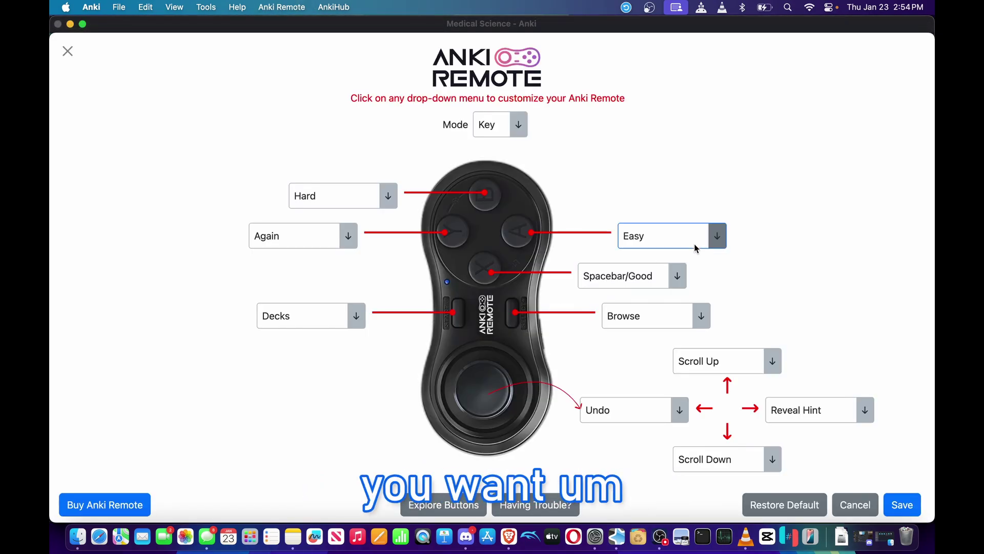
left_click(697, 247)
left_click(579, 285)
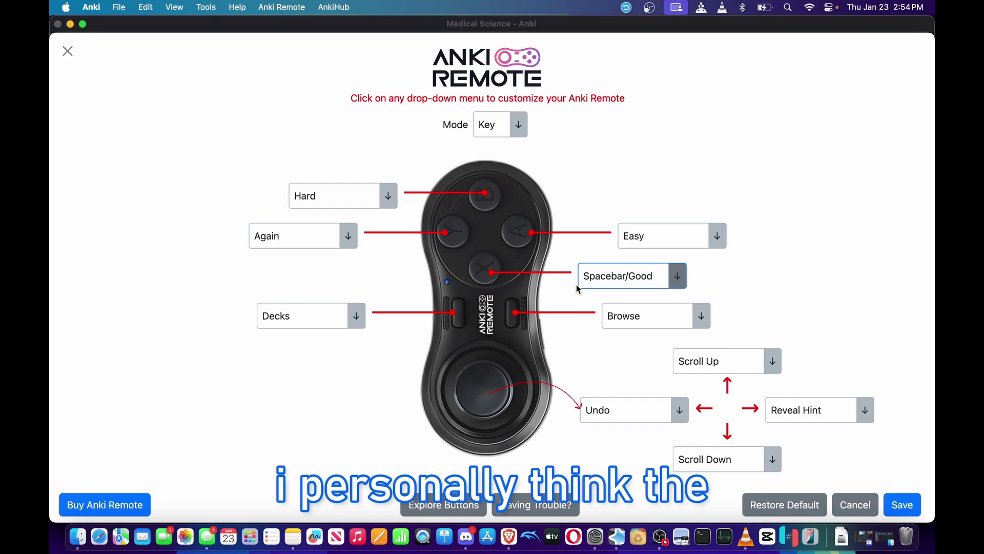
left_click(64, 52)
key("super+z")
Undo another answer and return through Decks to the Cell Cycle Phases overview.
key("super+z")
key("super+z")
key("super+z")
key("super+z")
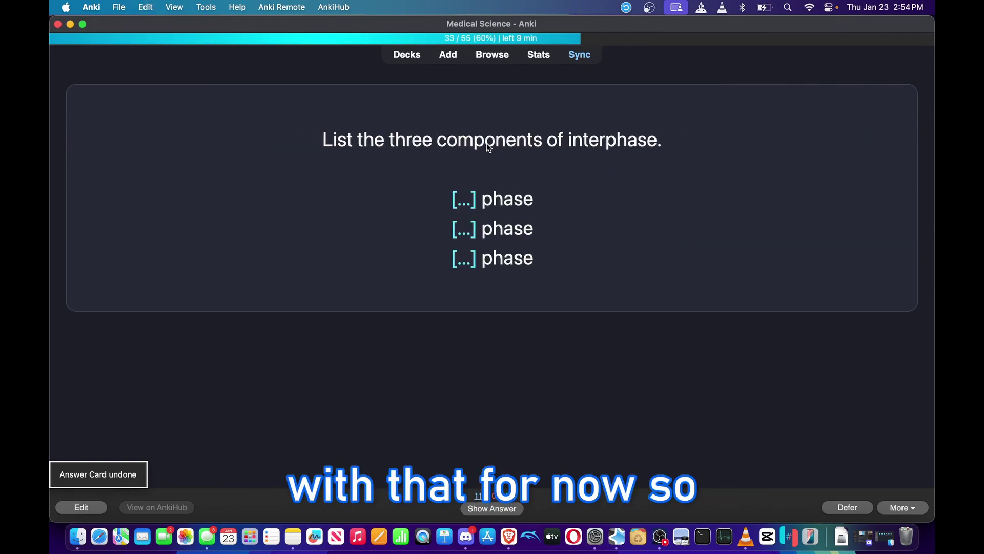
key("super+z")
key("super+z")
key("super+z")
key("super+z")
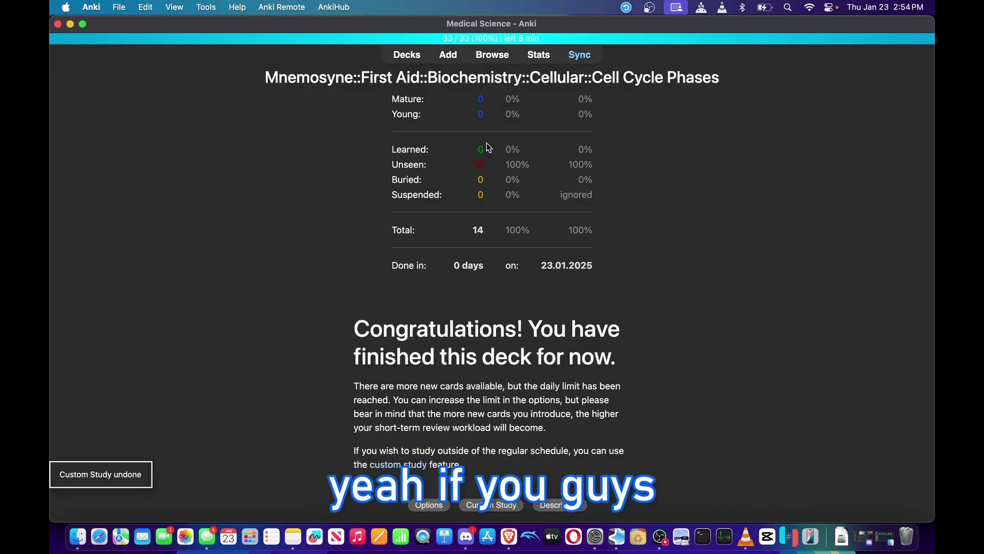
left_click(419, 58)
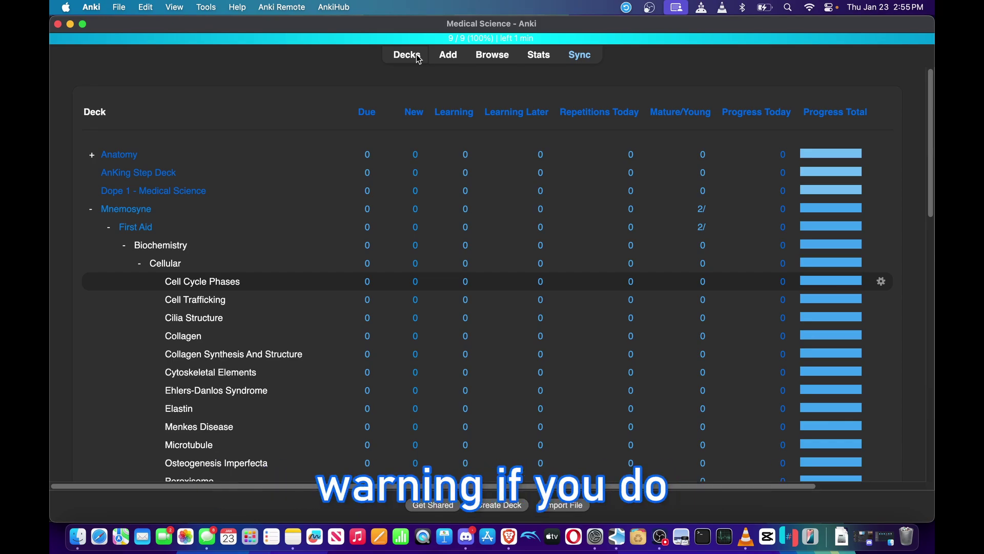
left_click(199, 282)
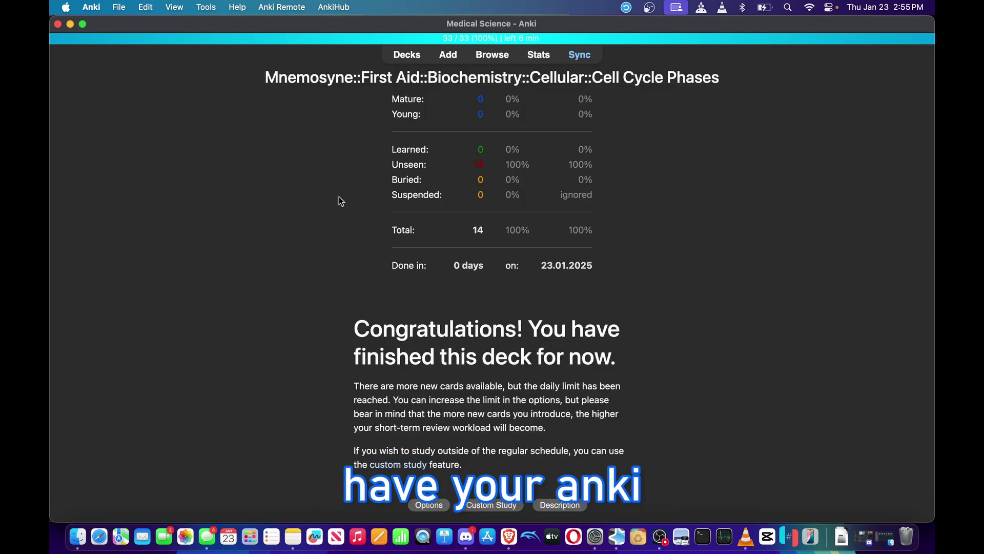
Increase today's new-card limit by 14 via Custom Study, start studying, and undo the first answer.
left_click(490, 504)
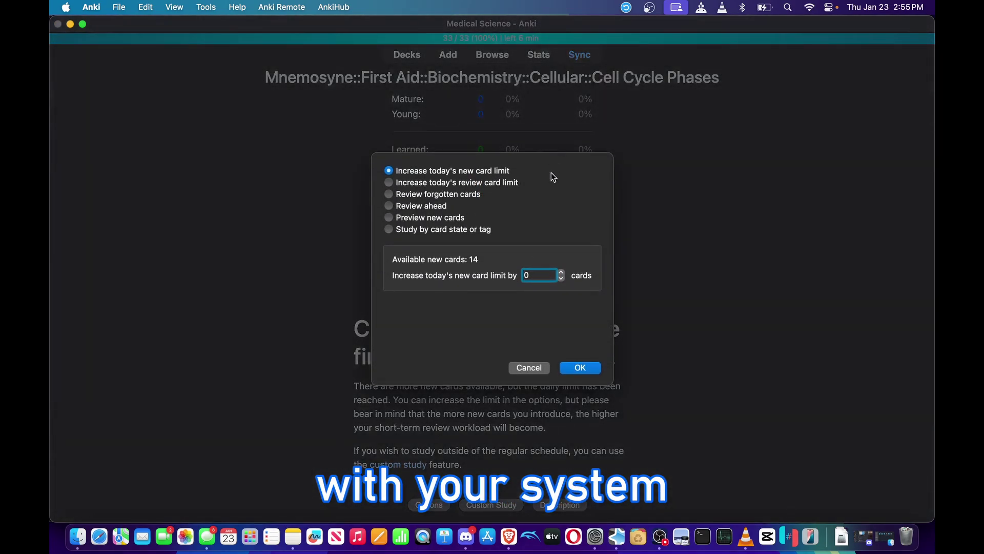
double_click(535, 275)
type("14")
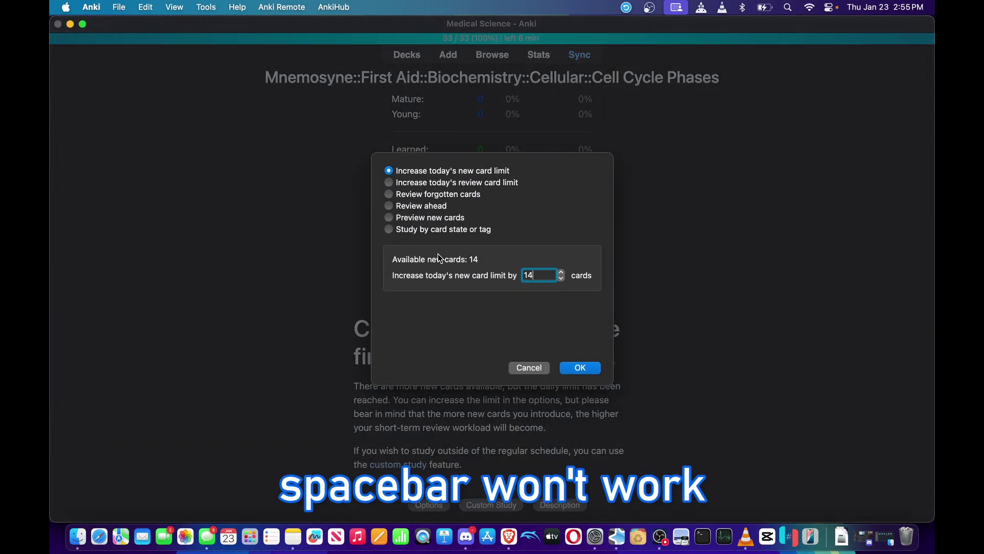
key("Return")
key("s")
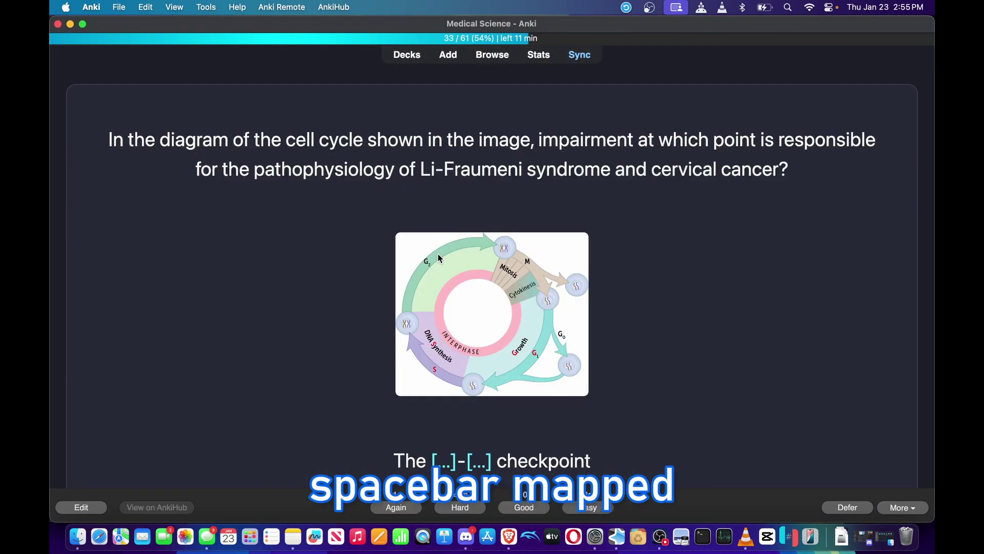
key("super+z")
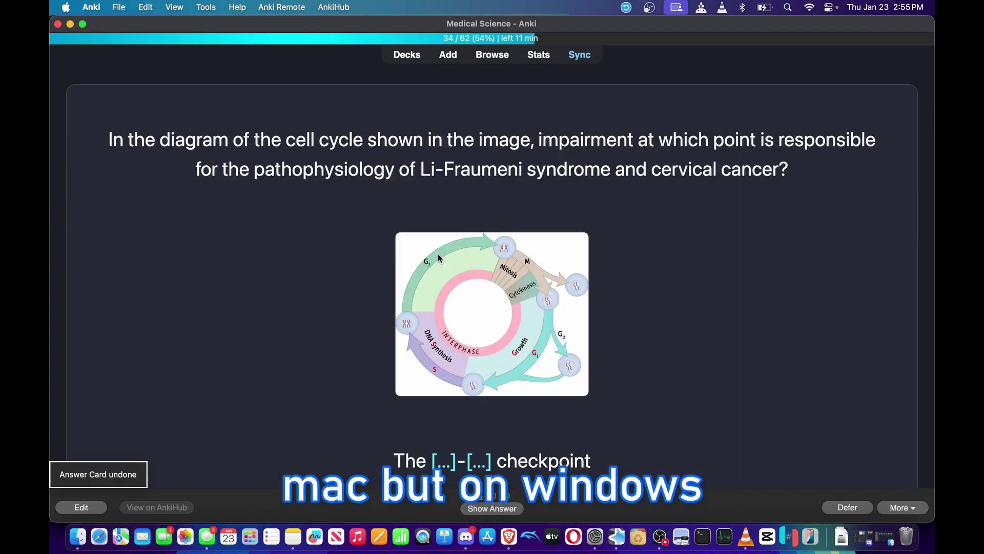
Enlarge and restore the cell-cycle diagram, dismiss the Anki Remote menu, and undo Custom Study.
left_click(438, 253)
left_click(462, 167)
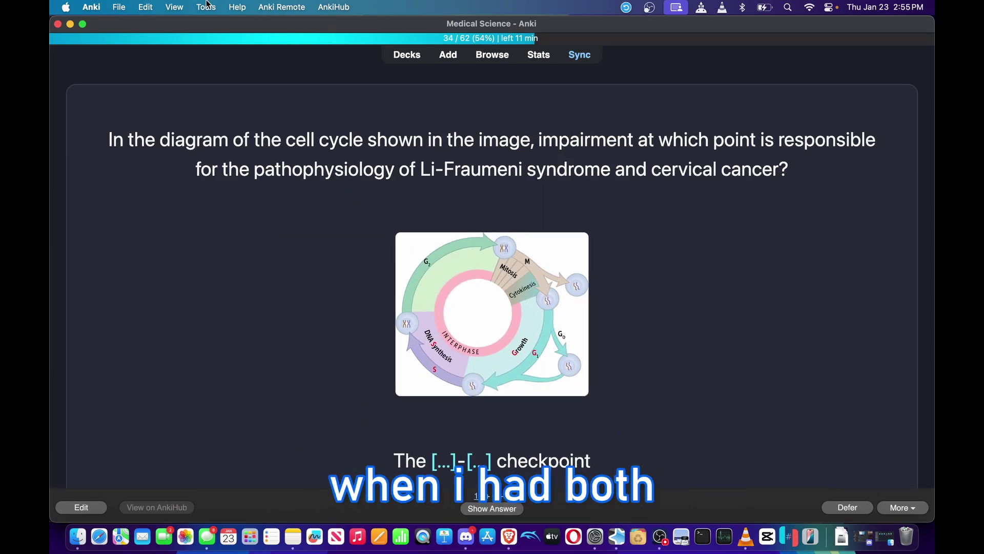
left_click(291, 6)
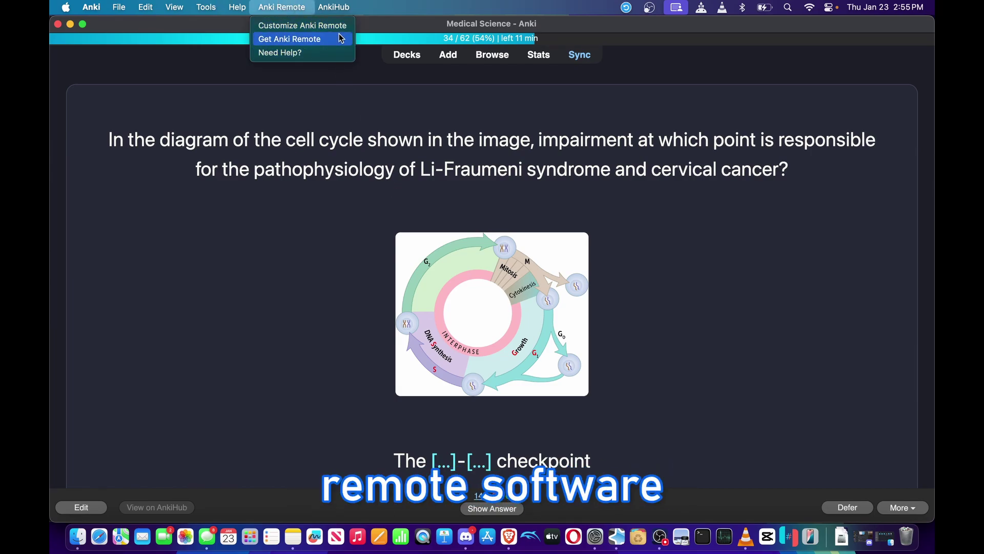
left_click(495, 116)
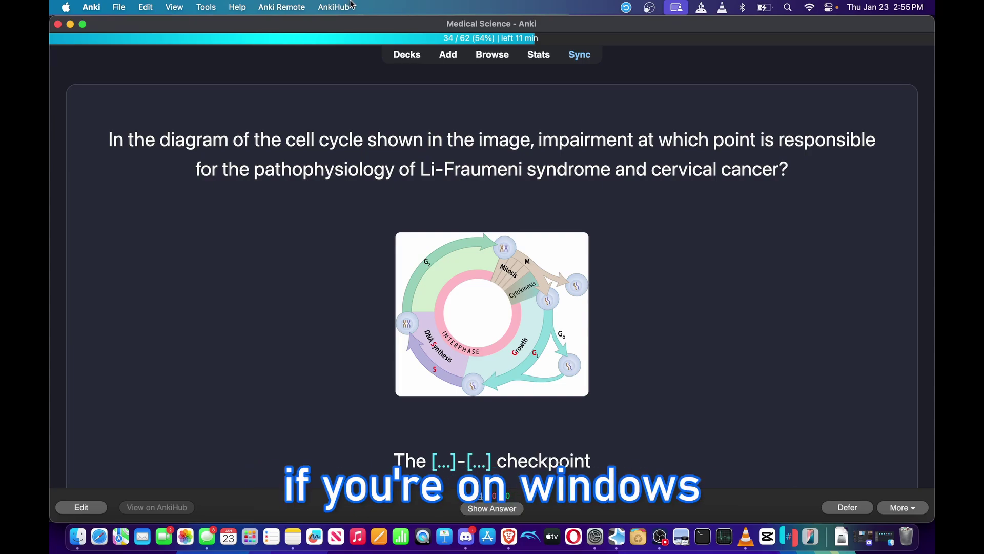
key("super+z")
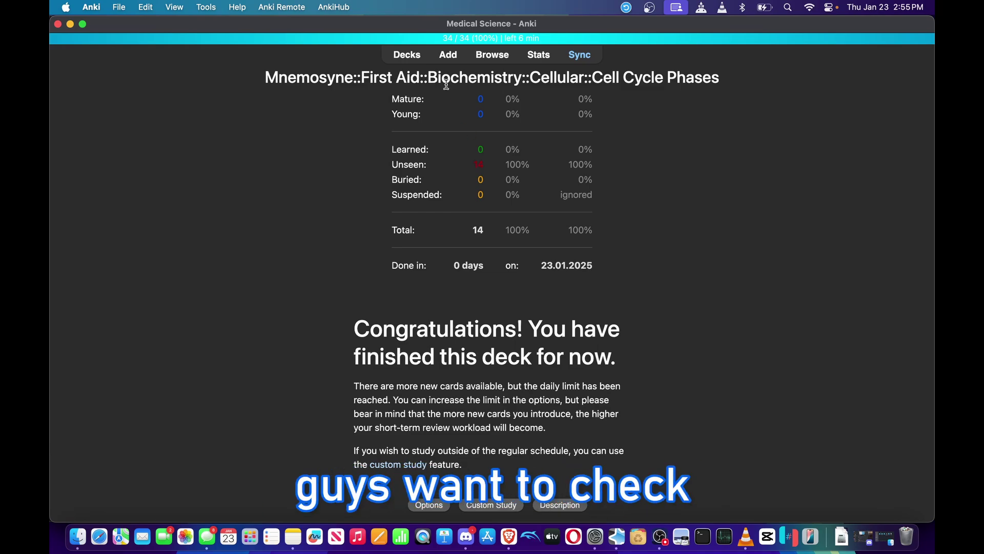
Return to the full deck list showing Mnemosyne's expanded subdecks.
left_click(408, 55)
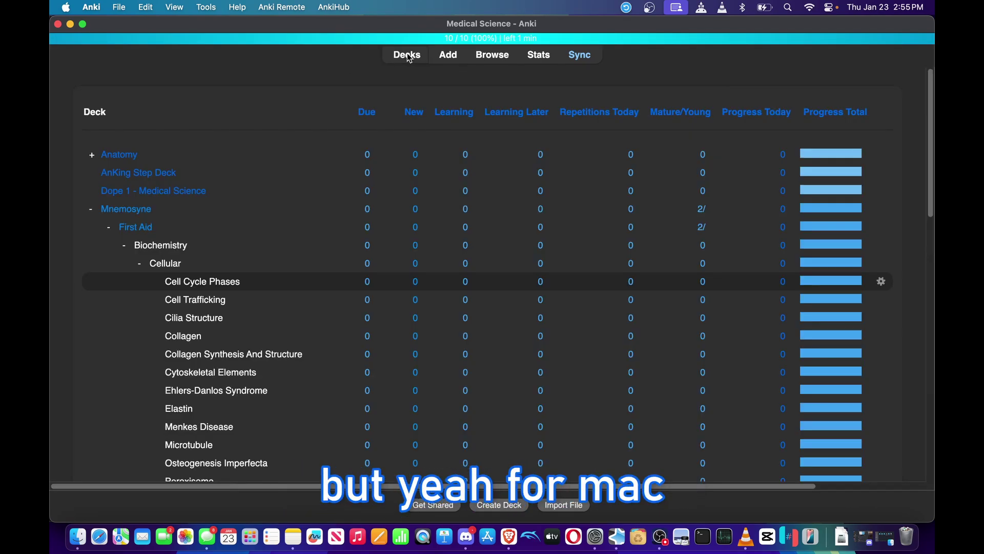